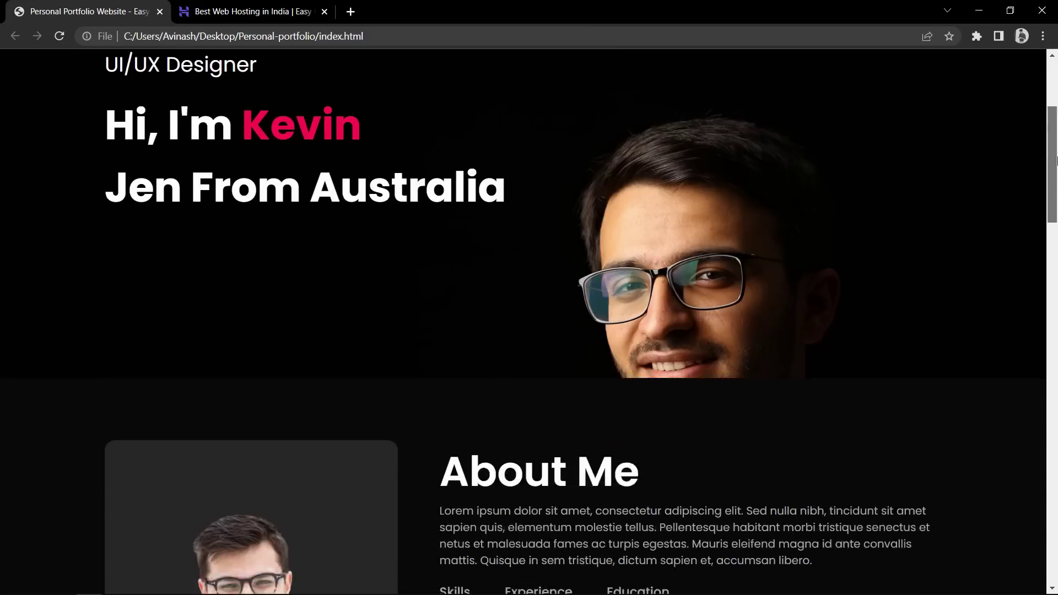
Scroll through the local index.html portfolio page, then bring up the Hostinger web hosting tab
scroll(886, 320, down, 15)
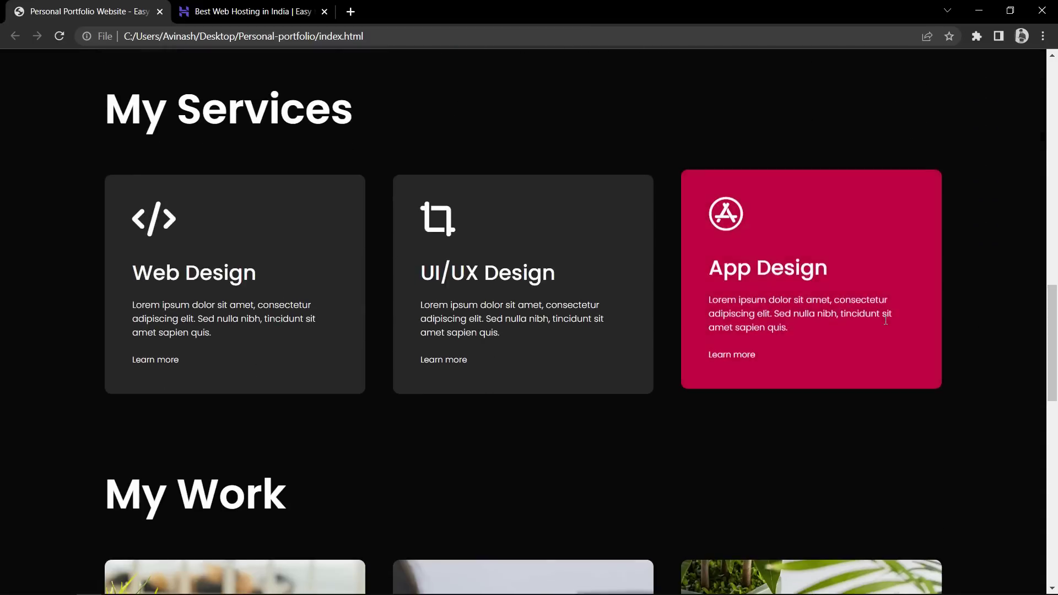
drag(1053, 331, 1056, 109)
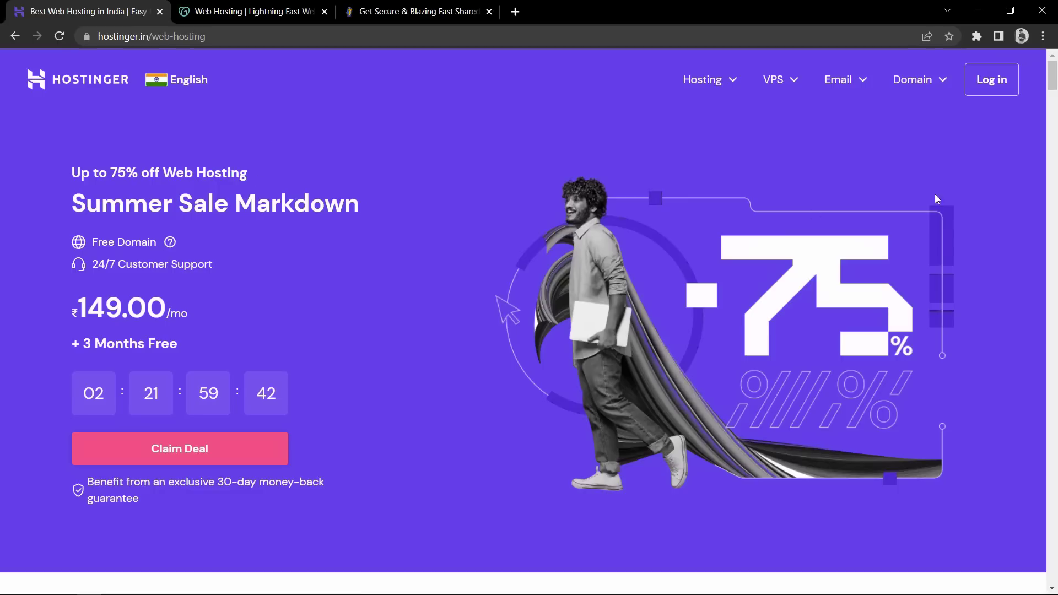
Review Hostinger's plan prices: Single ₹69.00, Premium ₹149.00, Business ₹269.00
drag(1053, 82, 1054, 125)
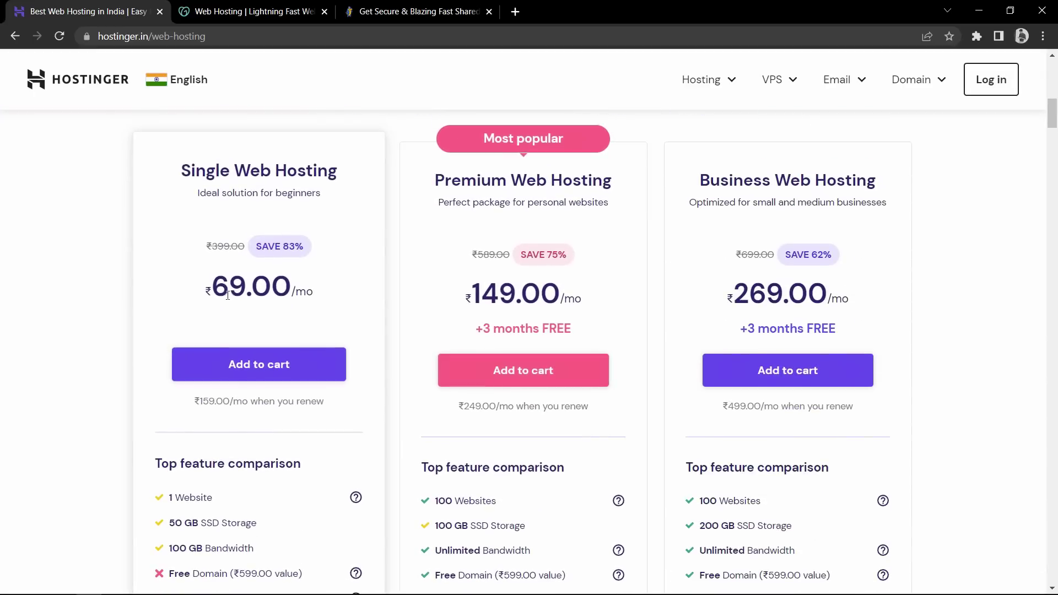
drag(210, 291, 273, 292)
drag(467, 295, 541, 295)
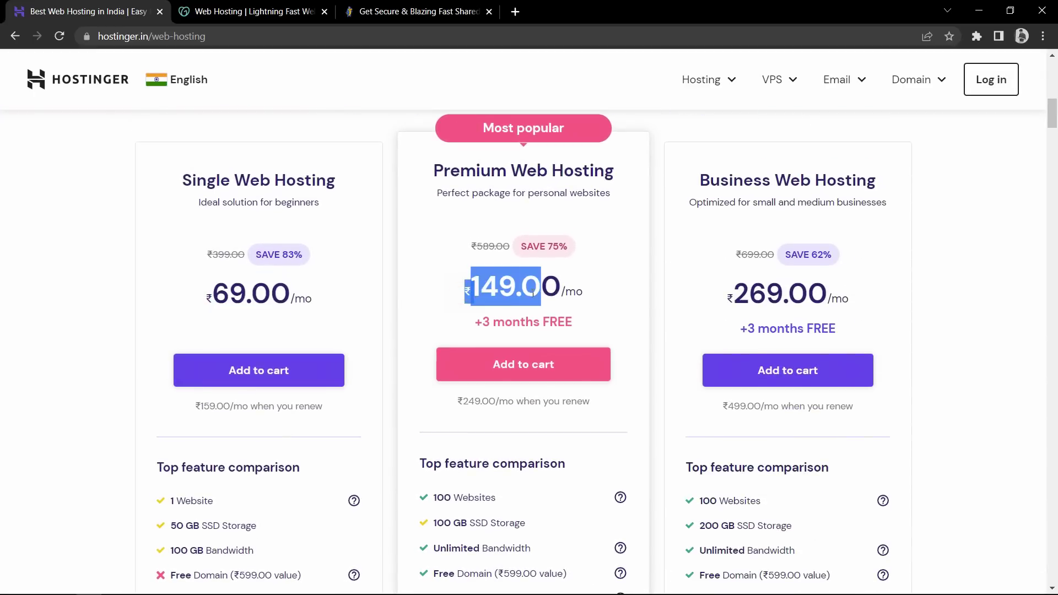
drag(760, 295, 826, 295)
click(969, 295)
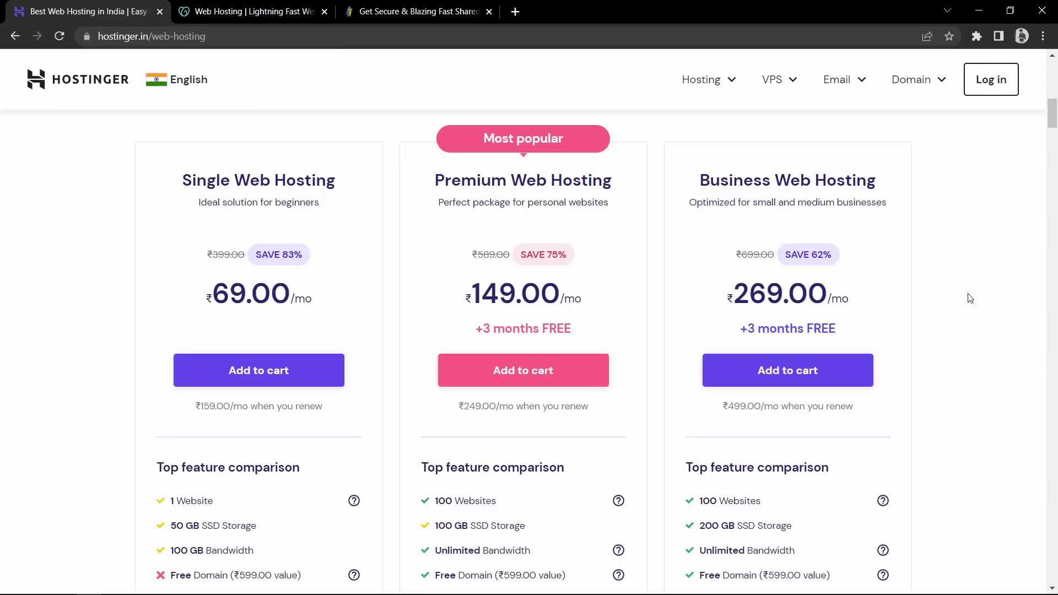
Compare GoDaddy's Deluxe 259.59 price and HostGator's Baby and Hatchling plans, then return to Hostinger
key(ctrl+Tab)
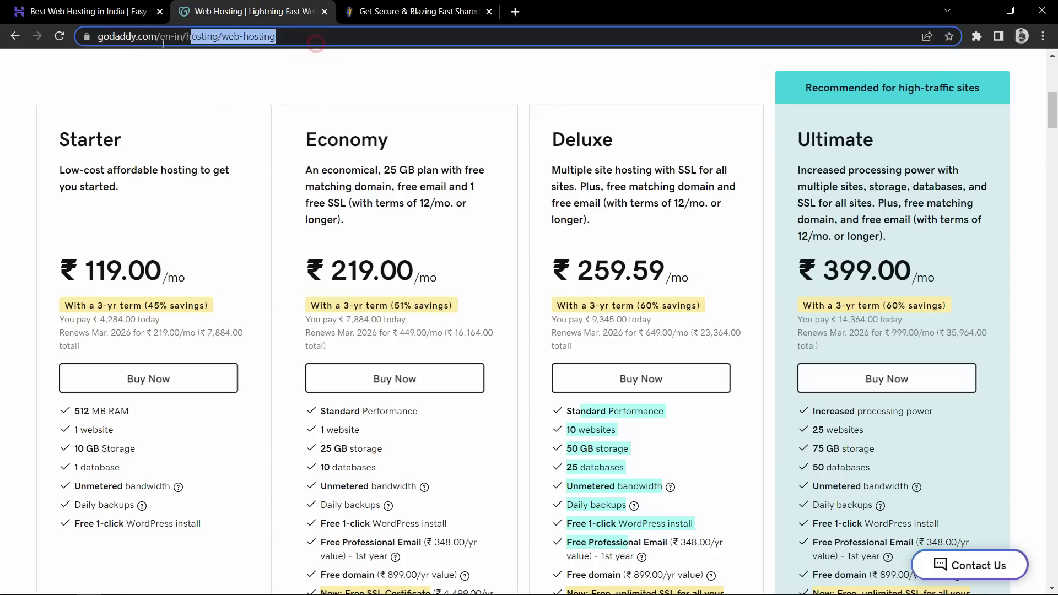
drag(552, 170, 626, 246)
double_click(618, 269)
key(ctrl+Tab)
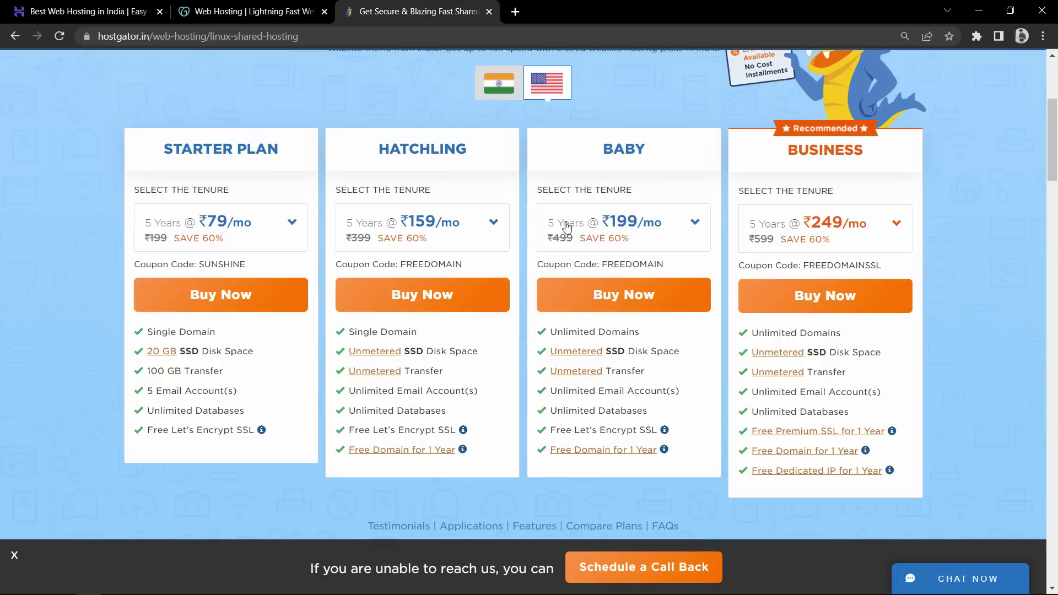
drag(634, 190, 552, 190)
drag(432, 191, 350, 190)
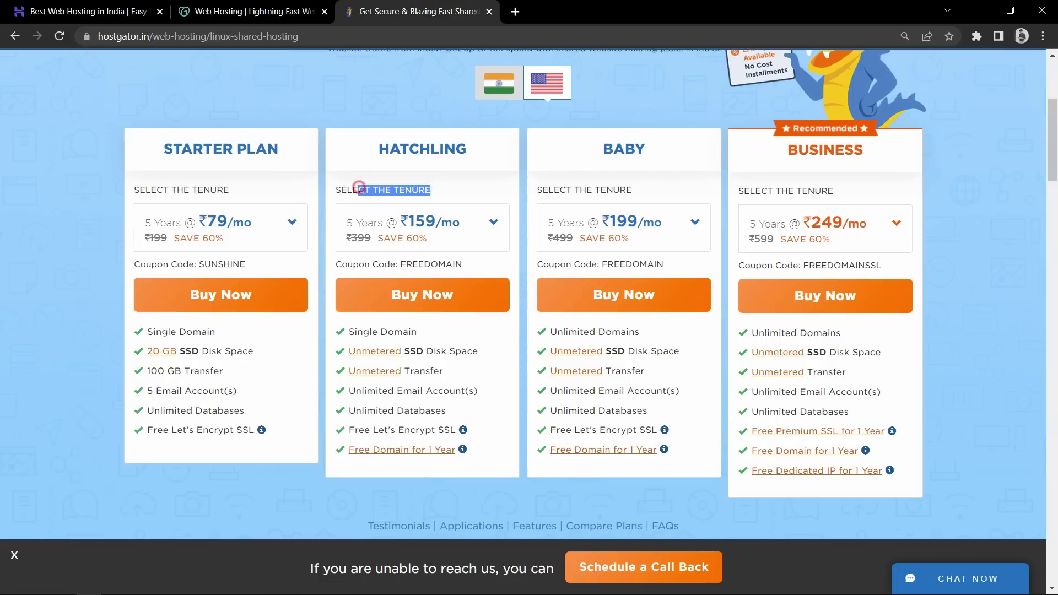
click(347, 190)
click(93, 5)
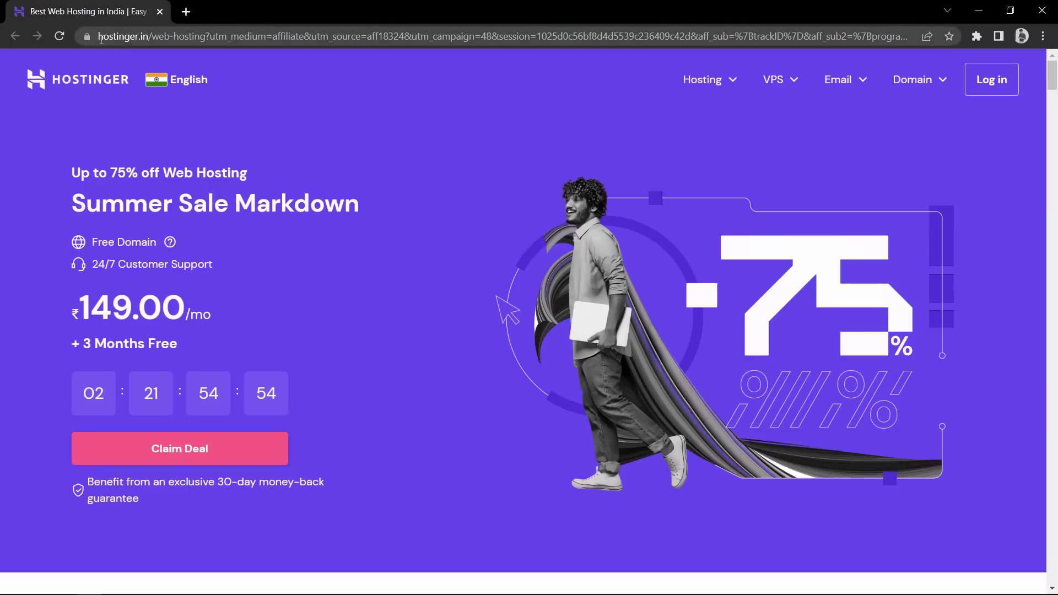
drag(98, 37, 693, 39)
click(693, 38)
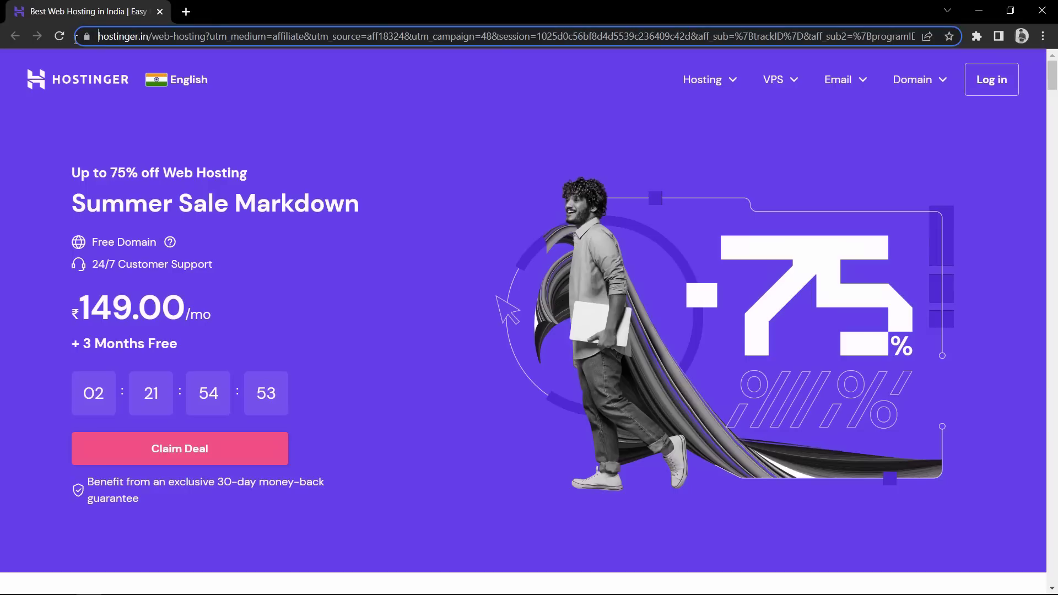
click(8, 149)
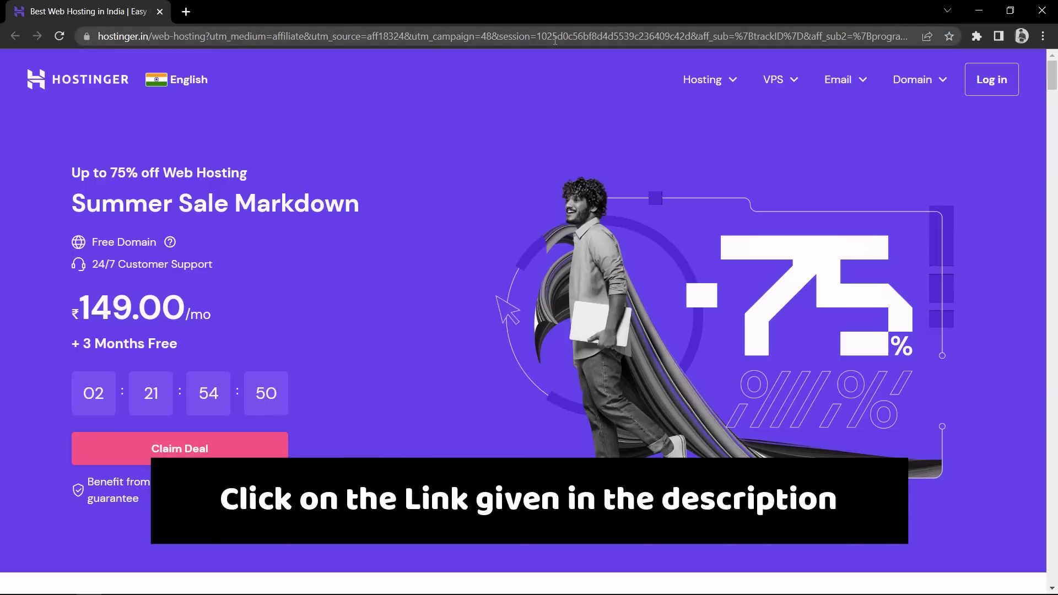
drag(1056, 67, 1056, 112)
scroll(185, 146, down, 1)
drag(182, 147, 340, 146)
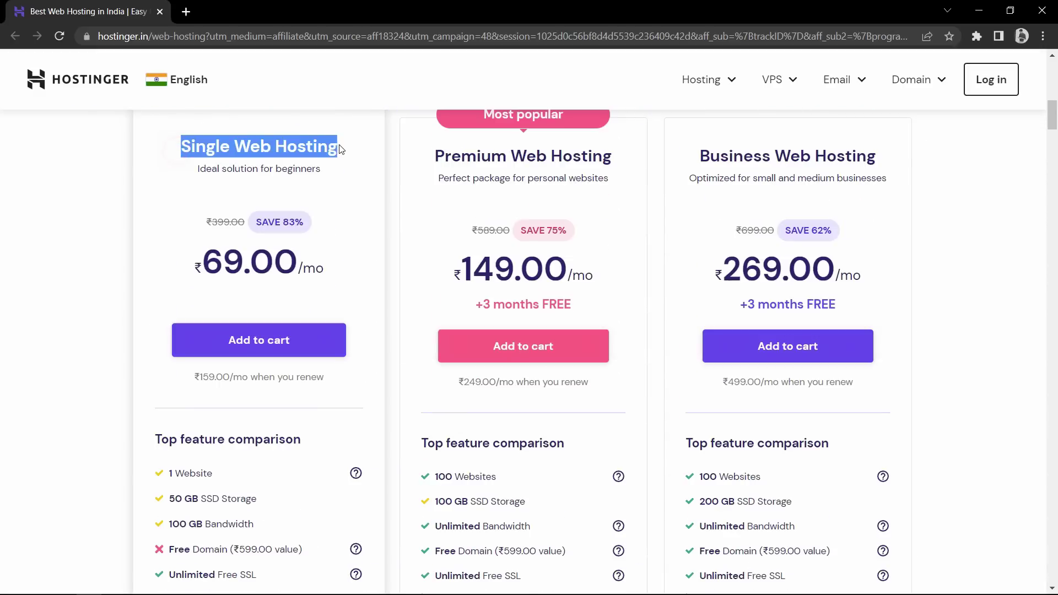
click(339, 145)
drag(496, 154, 612, 155)
click(612, 155)
drag(887, 178, 757, 178)
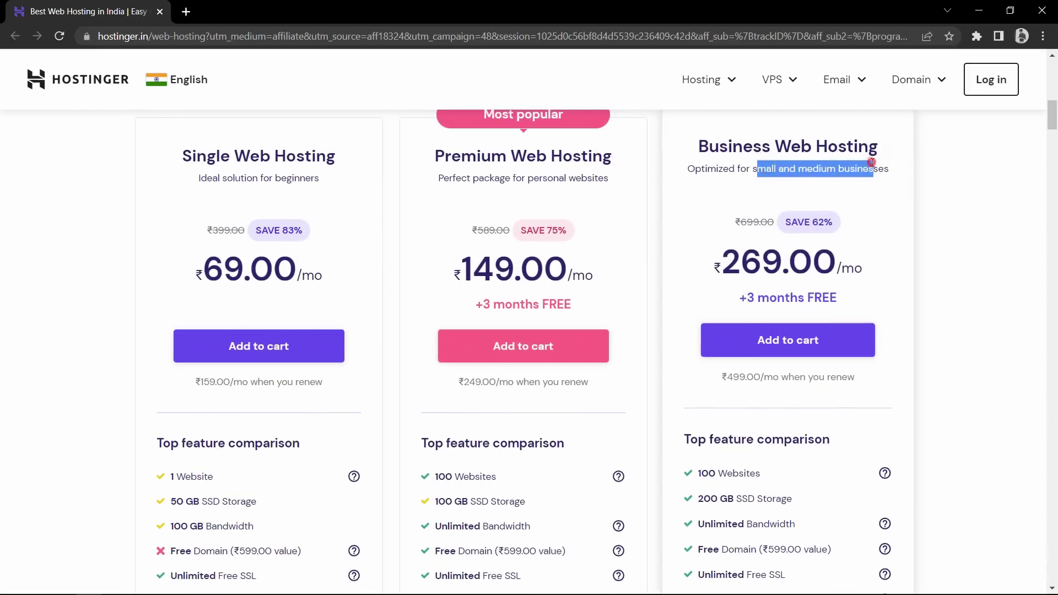
click(757, 178)
scroll(191, 233, up, 1)
drag(181, 216, 338, 216)
click(337, 217)
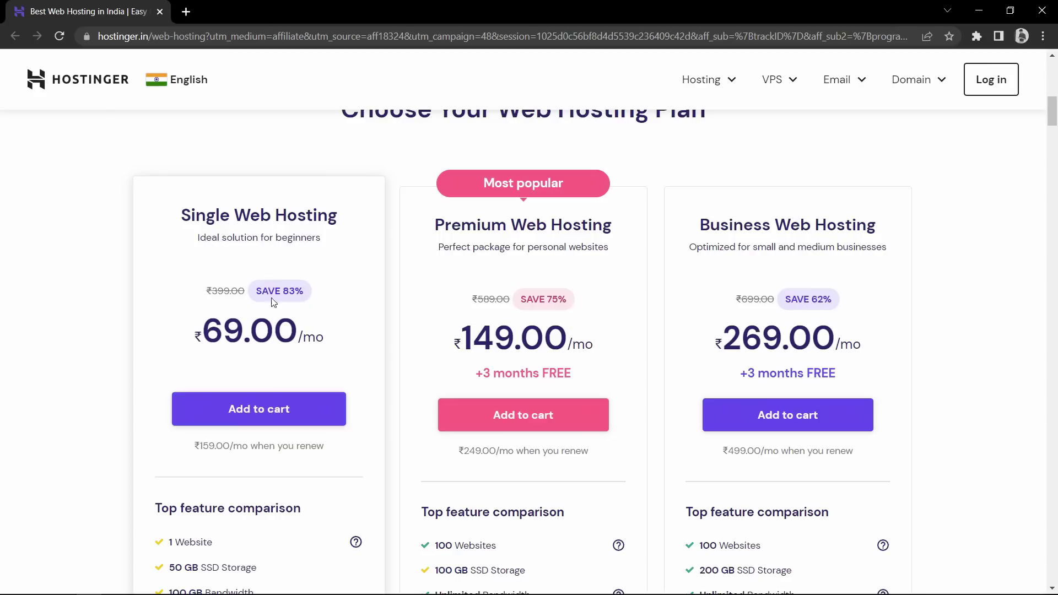
scroll(314, 315, down, 1)
scroll(313, 315, down, 1)
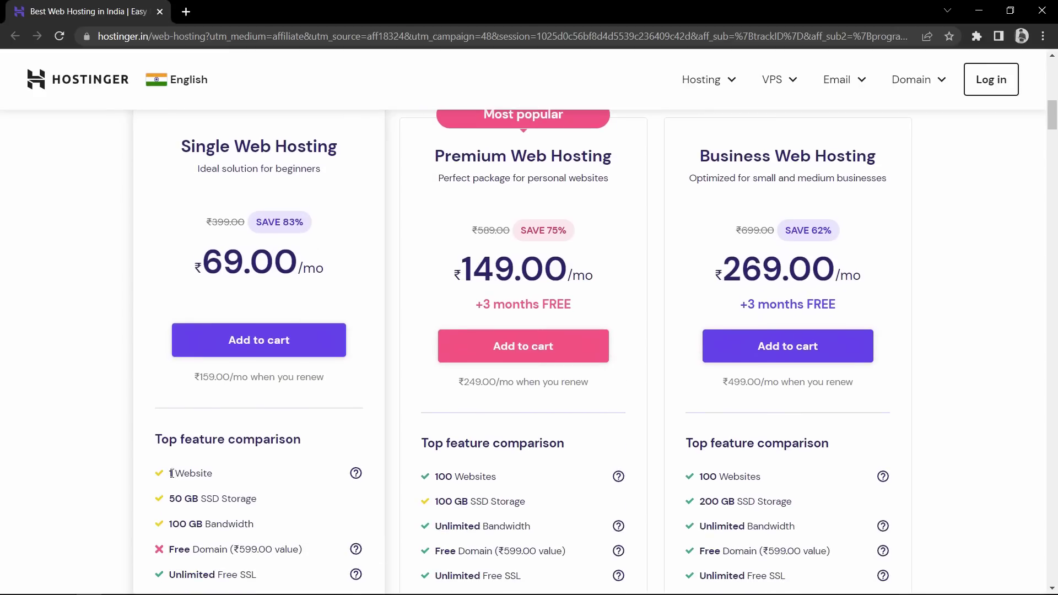
drag(172, 473, 172, 475)
click(237, 475)
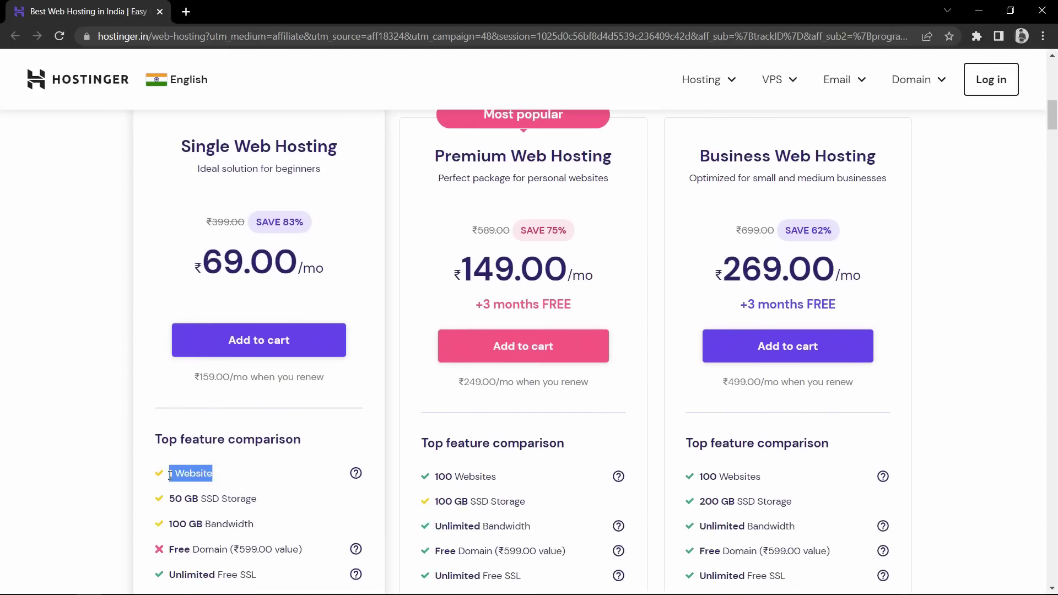
click(236, 481)
triple_click(241, 479)
click(241, 479)
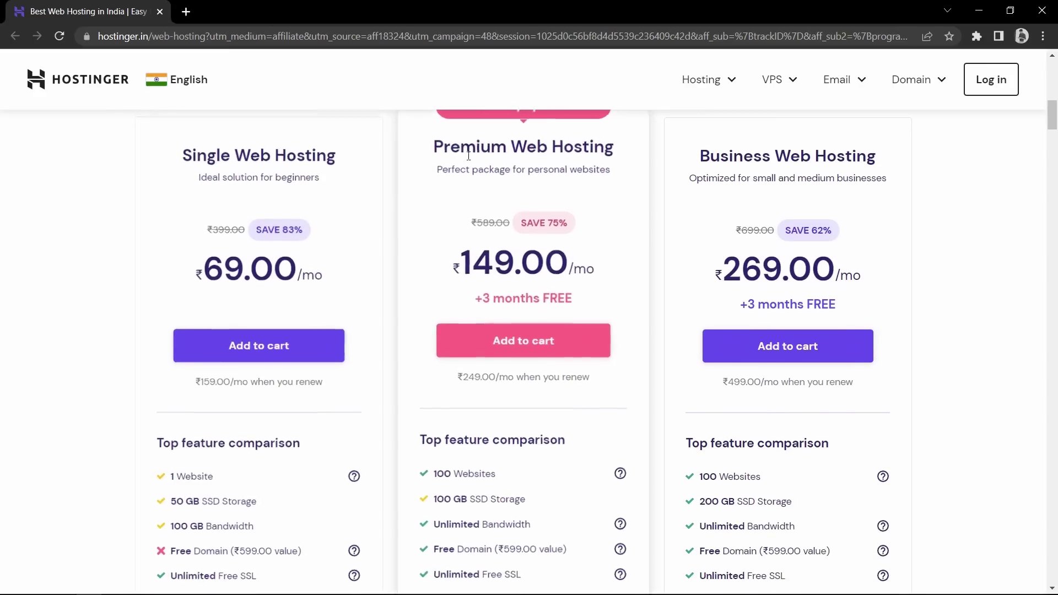
drag(434, 146, 435, 146)
click(628, 145)
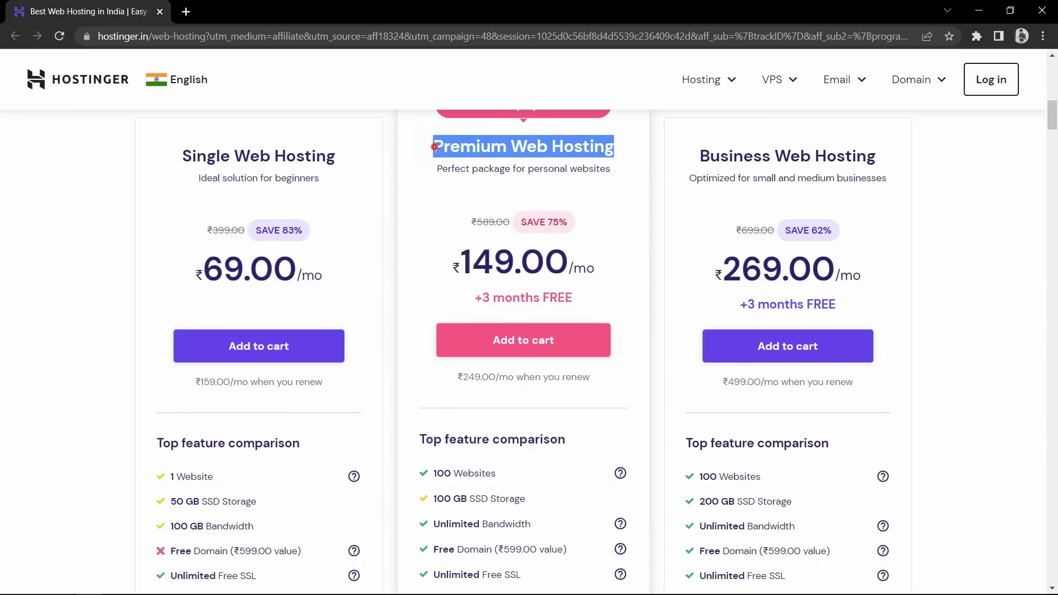
click(435, 146)
drag(526, 484, 434, 475)
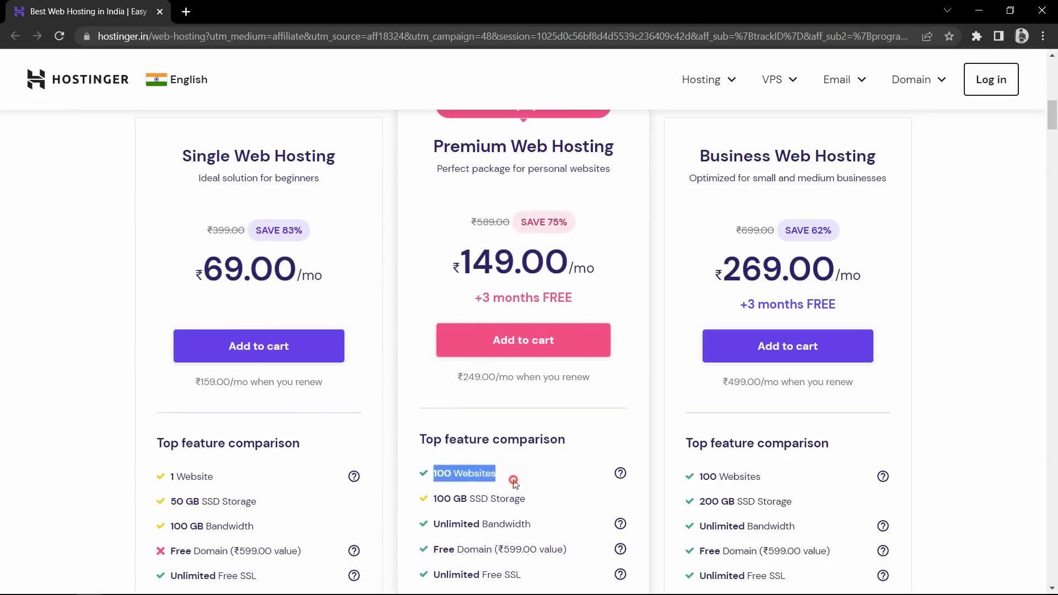
drag(515, 480, 437, 474)
scroll(538, 441, down, 3)
drag(573, 415, 434, 419)
click(572, 424)
drag(568, 414, 430, 415)
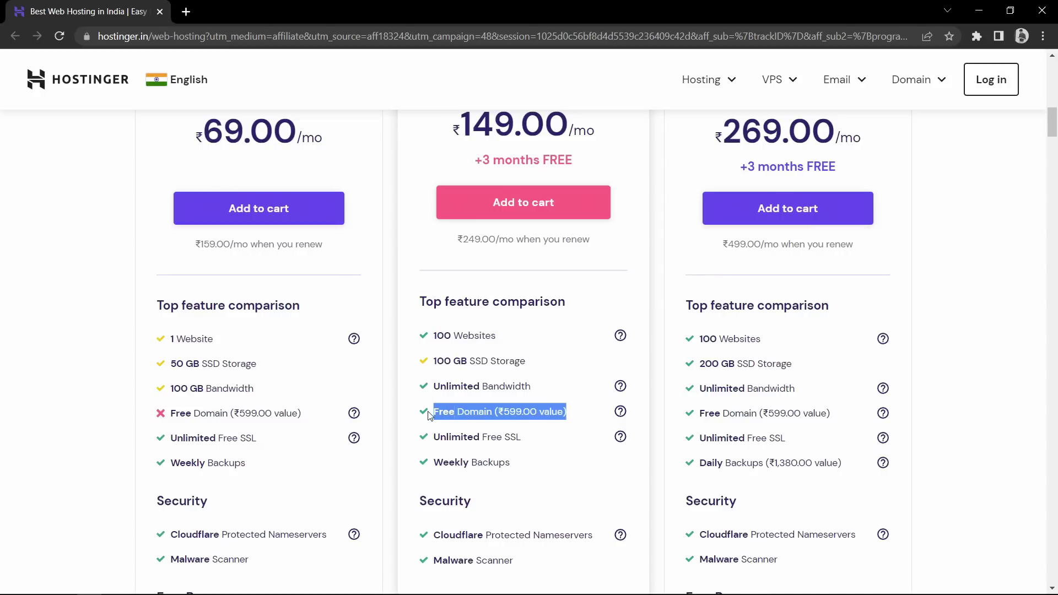
click(571, 415)
scroll(585, 430, up, 3)
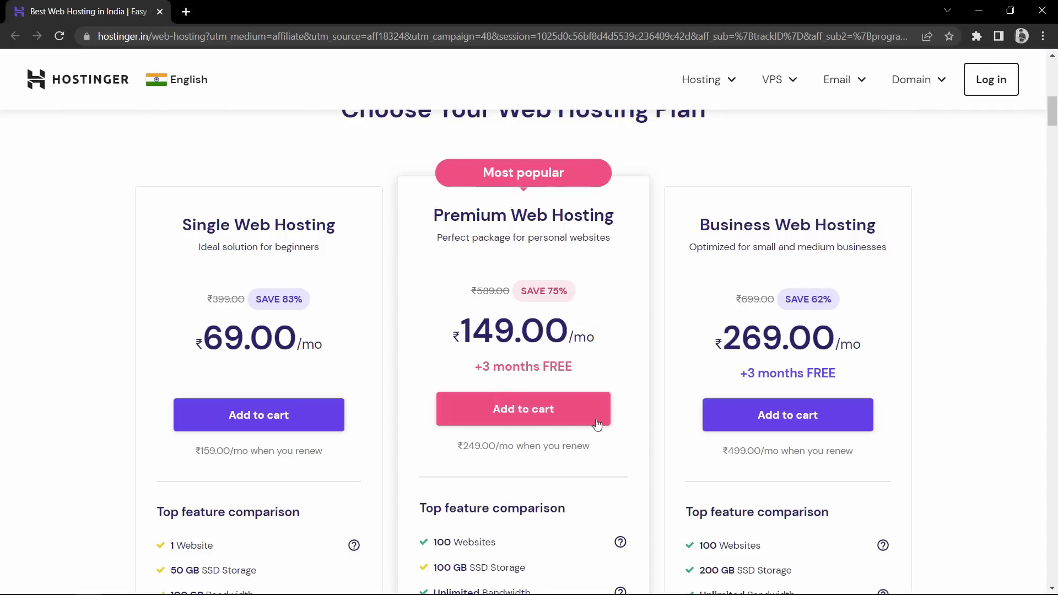
Add the Premium Web Hosting plan to the cart and review the order heading
click(528, 414)
scroll(546, 358, down, 6)
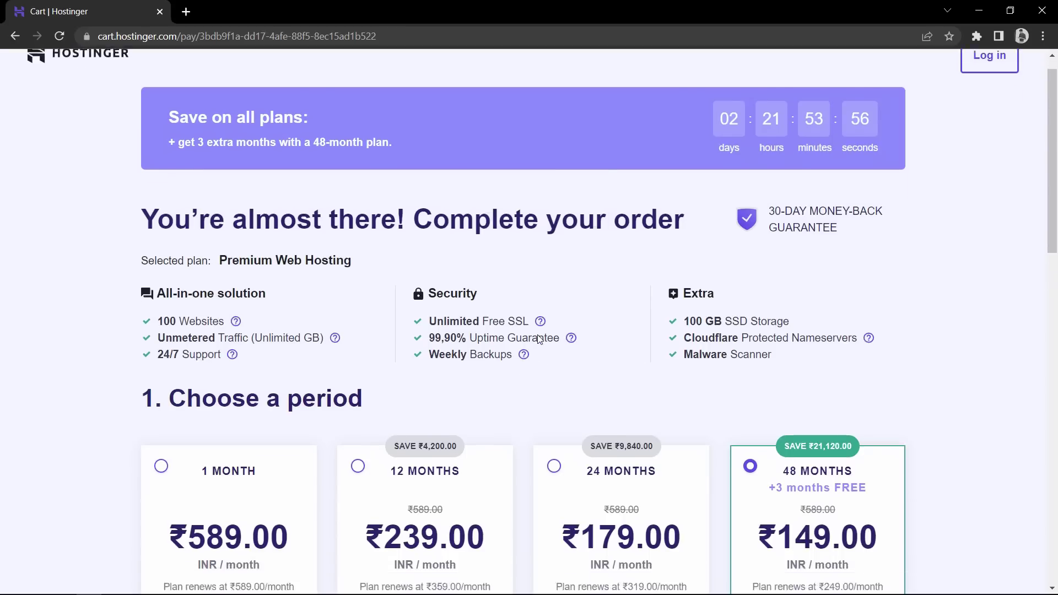
scroll(258, 148, up, 2)
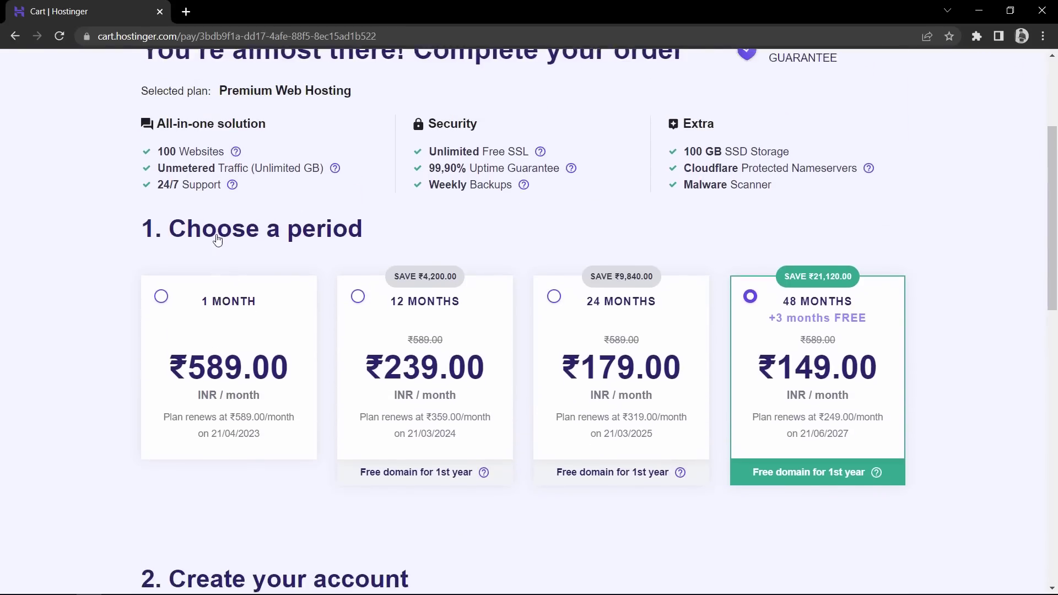
drag(168, 286, 364, 289)
click(395, 295)
scroll(395, 295, down, 2)
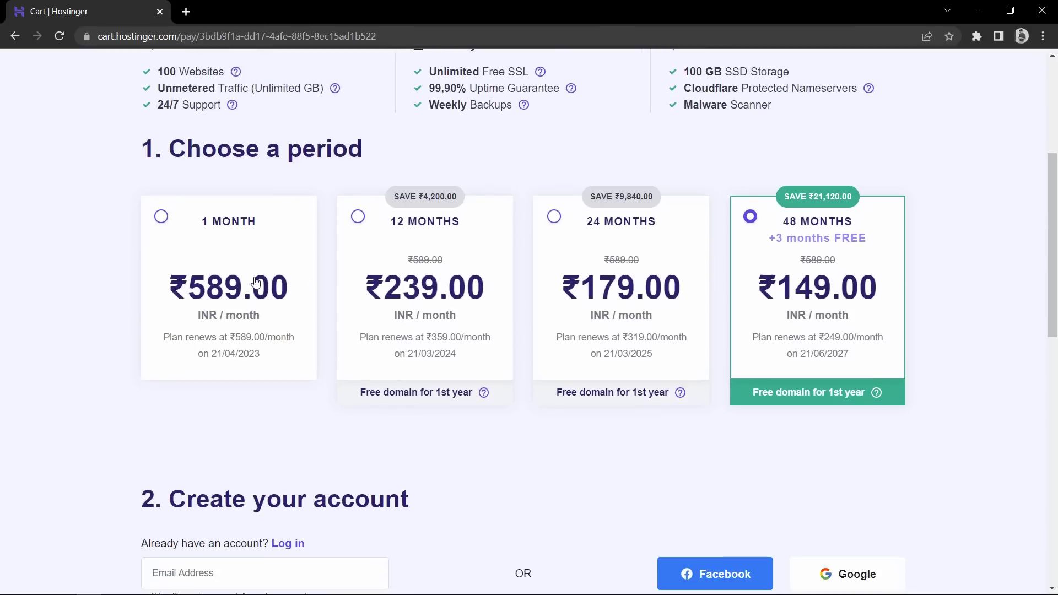
Compare the 12, 24 and 48-month periods and settle on 48 months with +3 months FREE
click(227, 238)
click(411, 245)
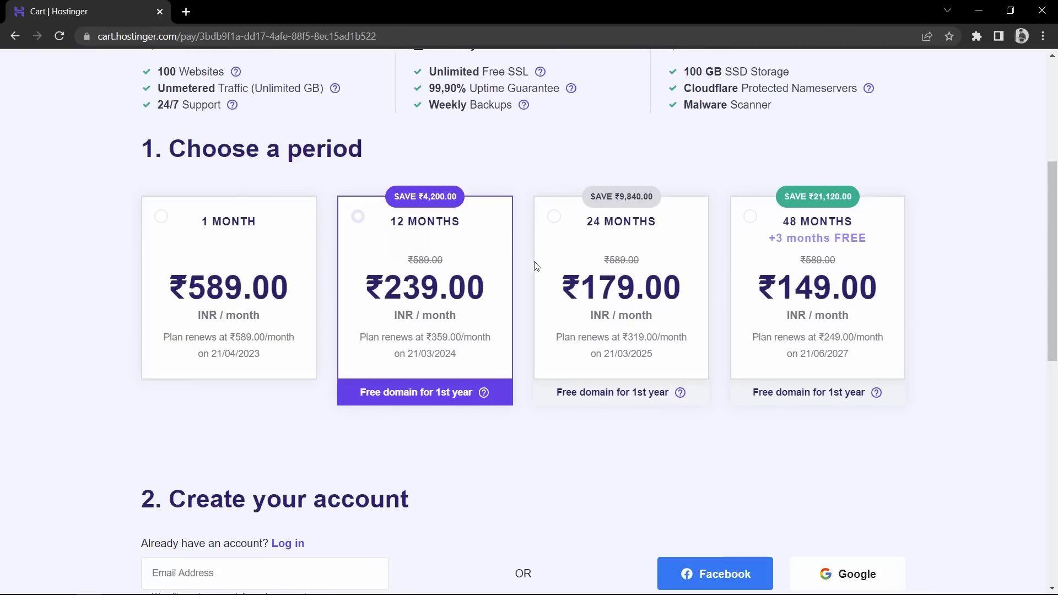
click(586, 239)
click(768, 253)
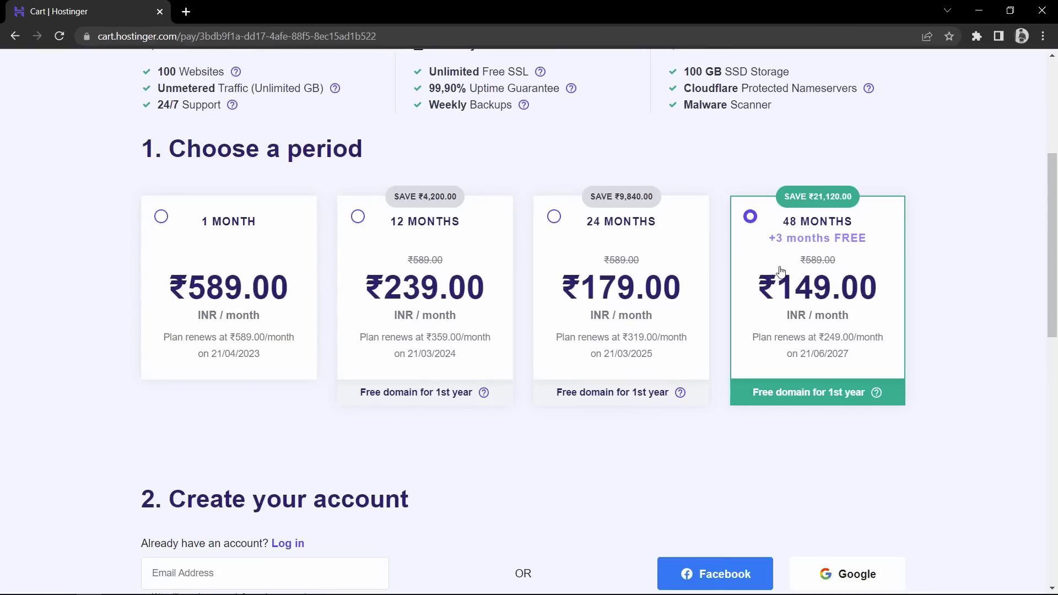
drag(870, 283, 770, 291)
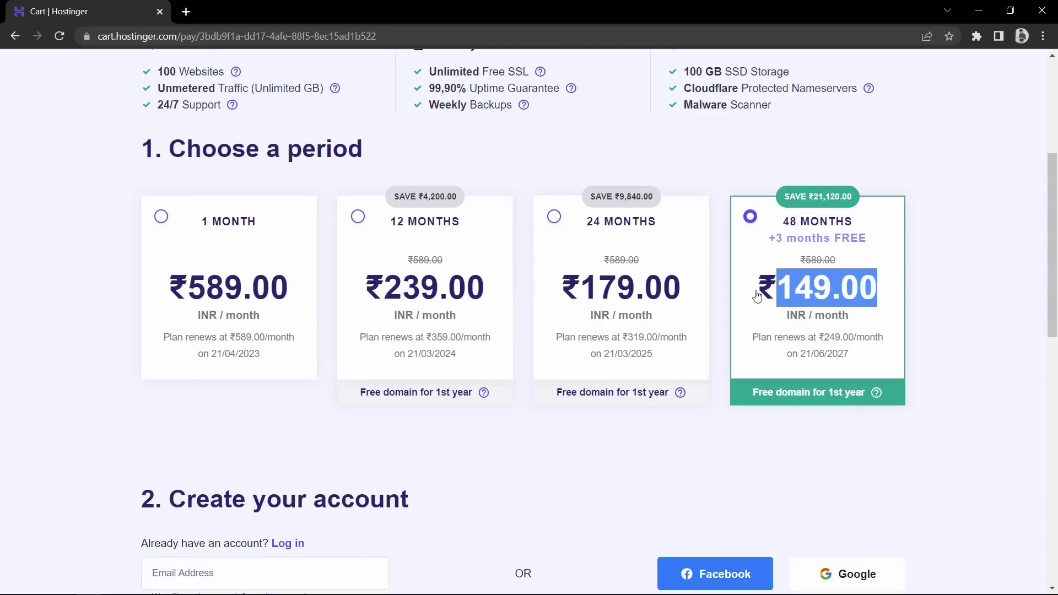
click(803, 300)
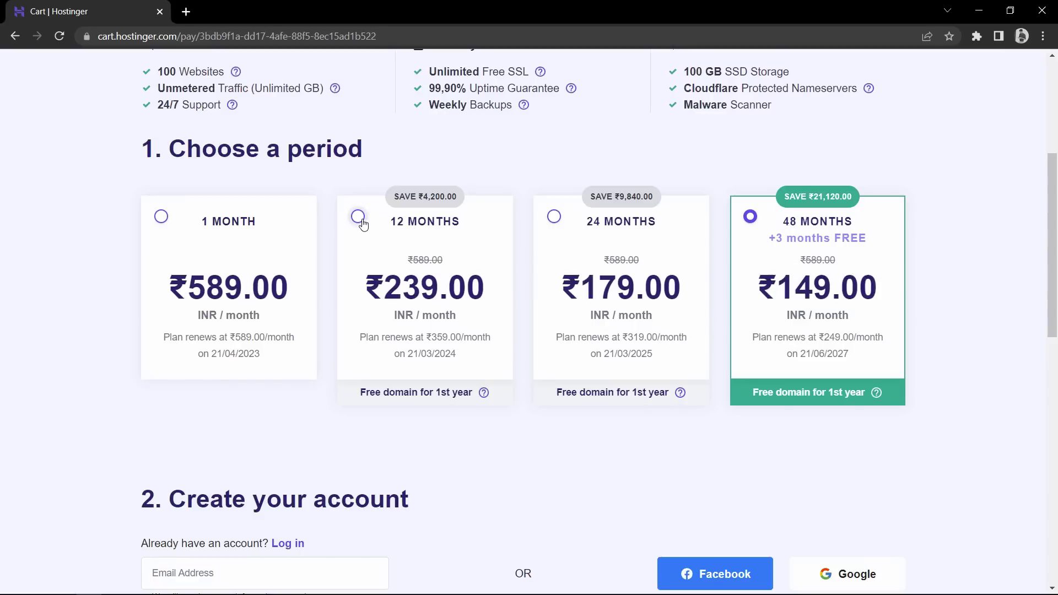
click(362, 220)
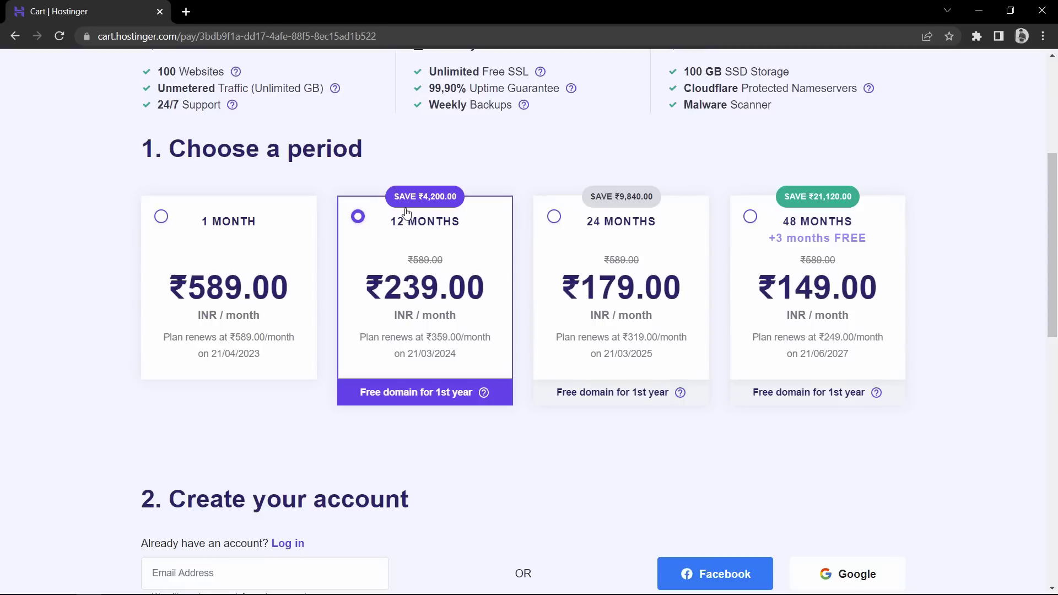
click(555, 213)
click(406, 242)
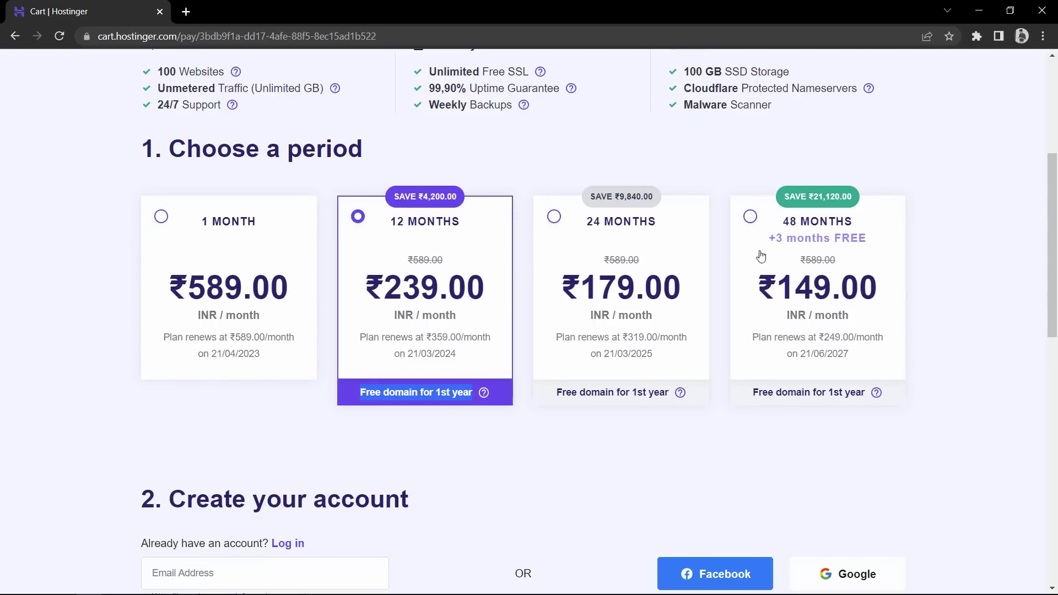
click(761, 243)
drag(894, 243, 759, 251)
triple_click(764, 250)
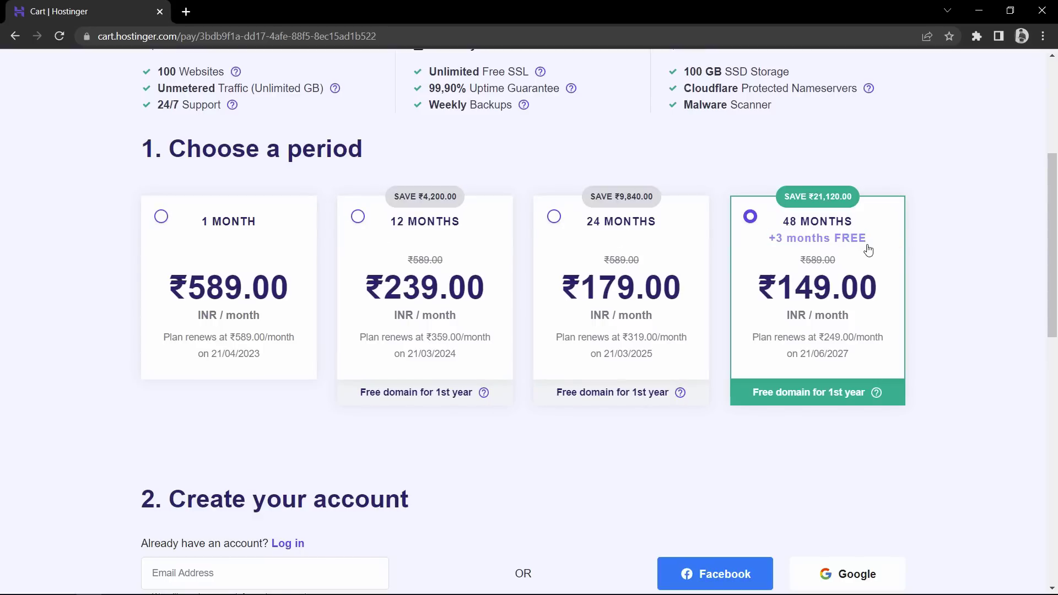
Start entering the account e-mail address in the Email Address field
scroll(898, 285, down, 5)
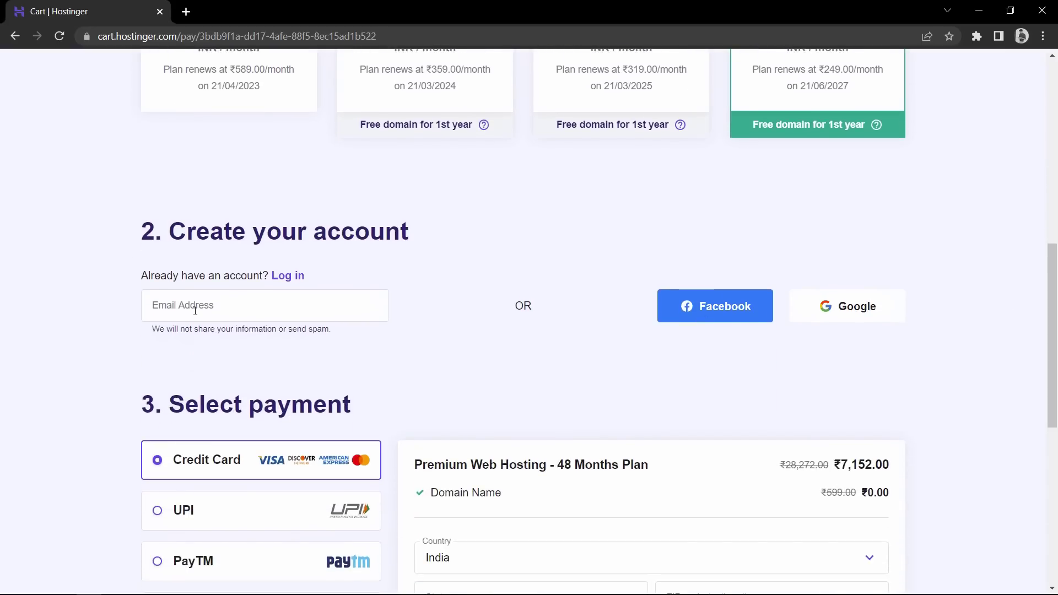
click(196, 310)
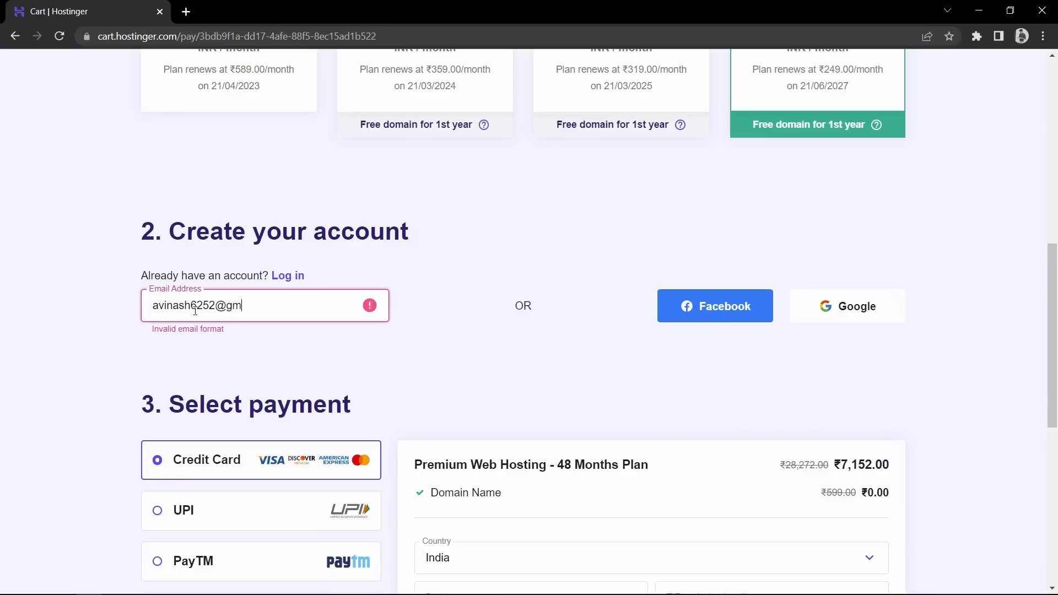
Sign up with Facebook and check the 48 Months Plan title in the order summary
click(447, 315)
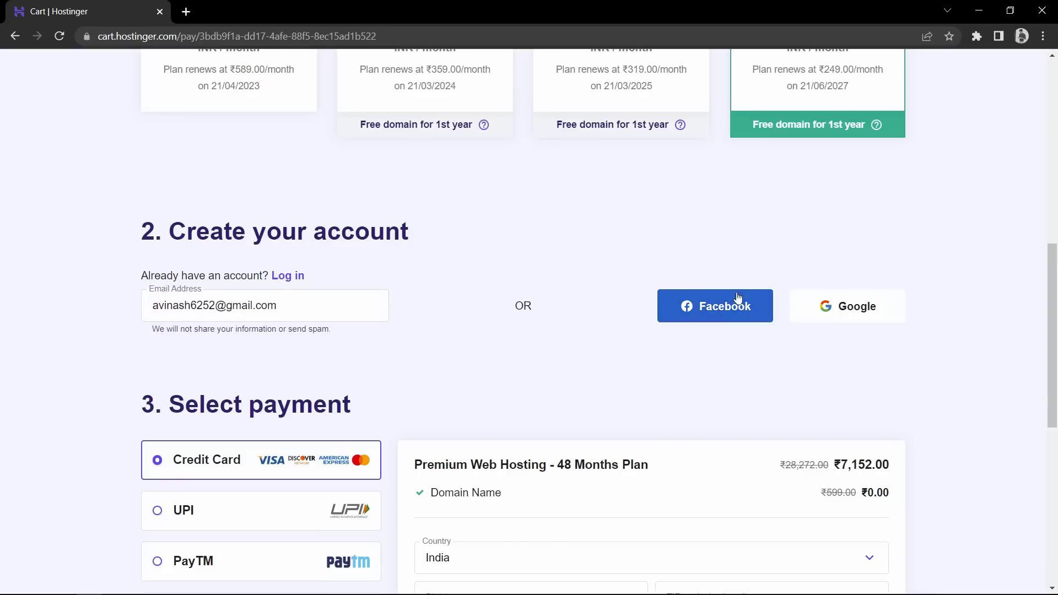
click(726, 315)
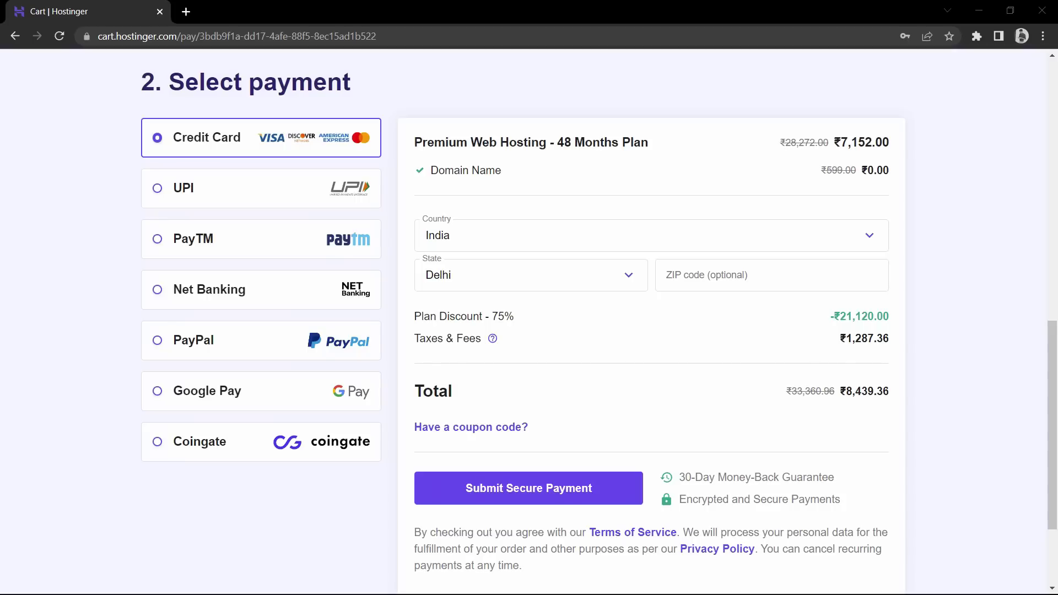
drag(419, 144, 665, 148)
click(591, 146)
Review the free ₹0.00 domain line and the ₹8,439.36 total in the summary
drag(502, 171, 434, 172)
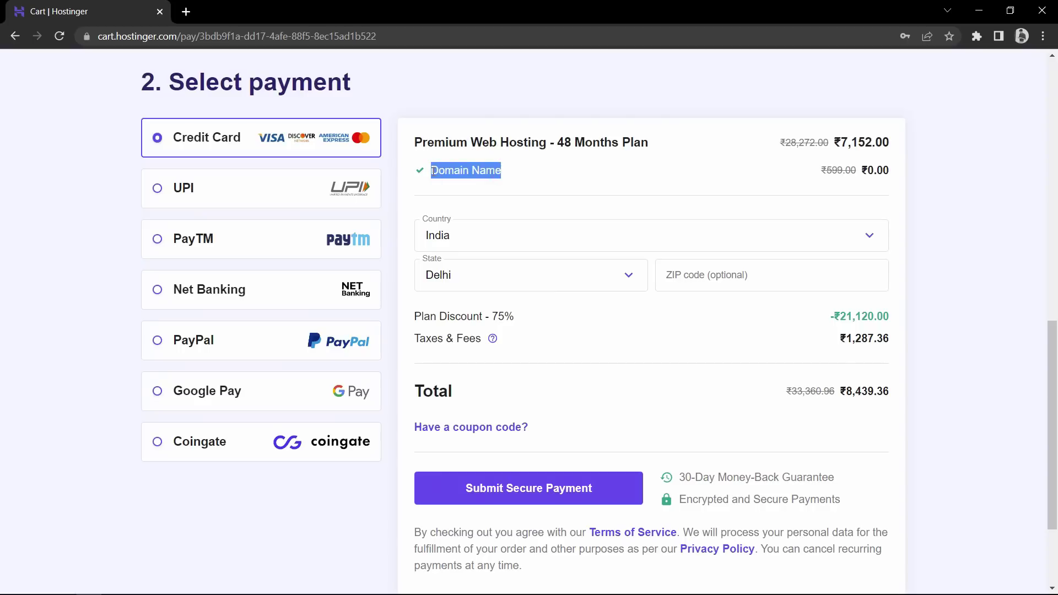
drag(897, 175, 749, 176)
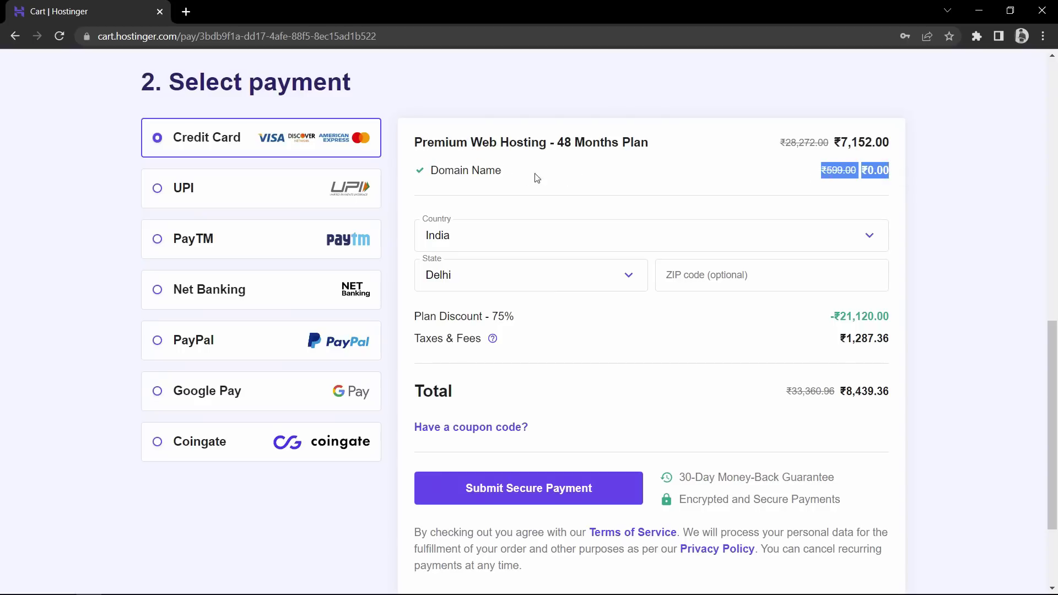
drag(537, 178, 423, 179)
click(564, 176)
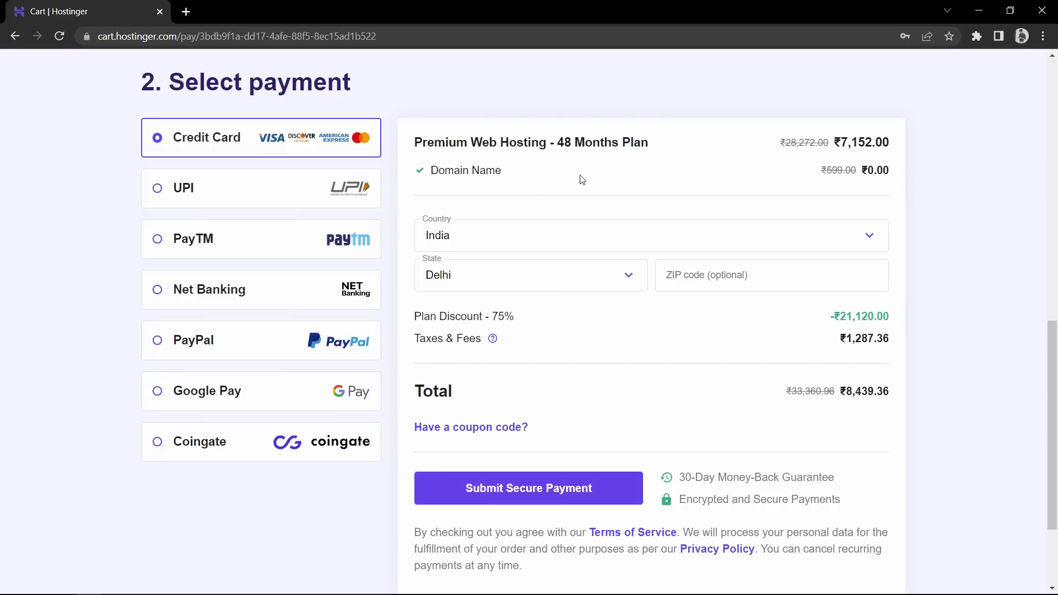
drag(419, 390, 478, 393)
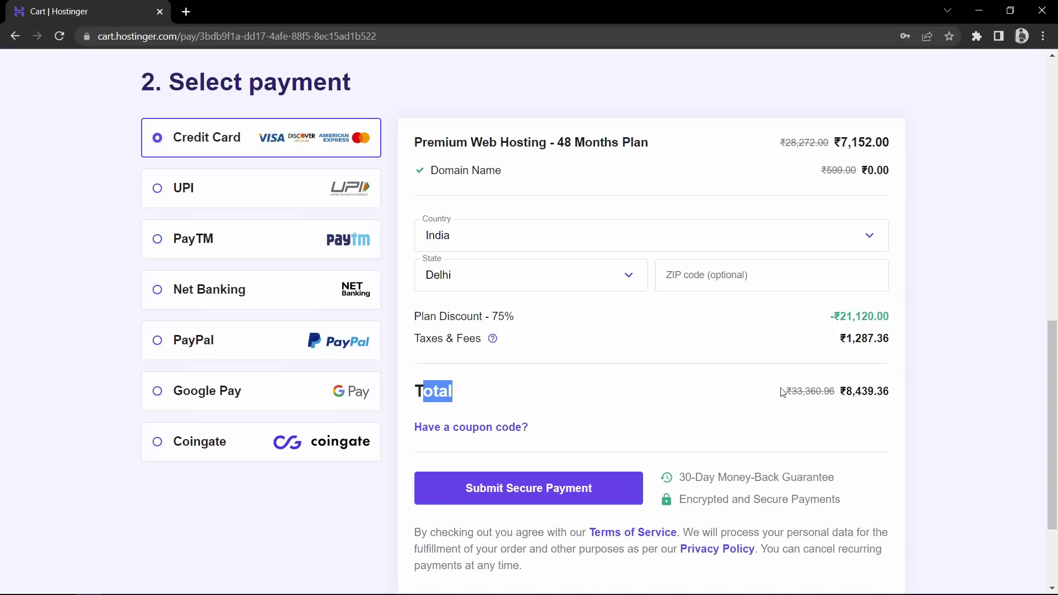
drag(783, 392, 888, 389)
click(895, 392)
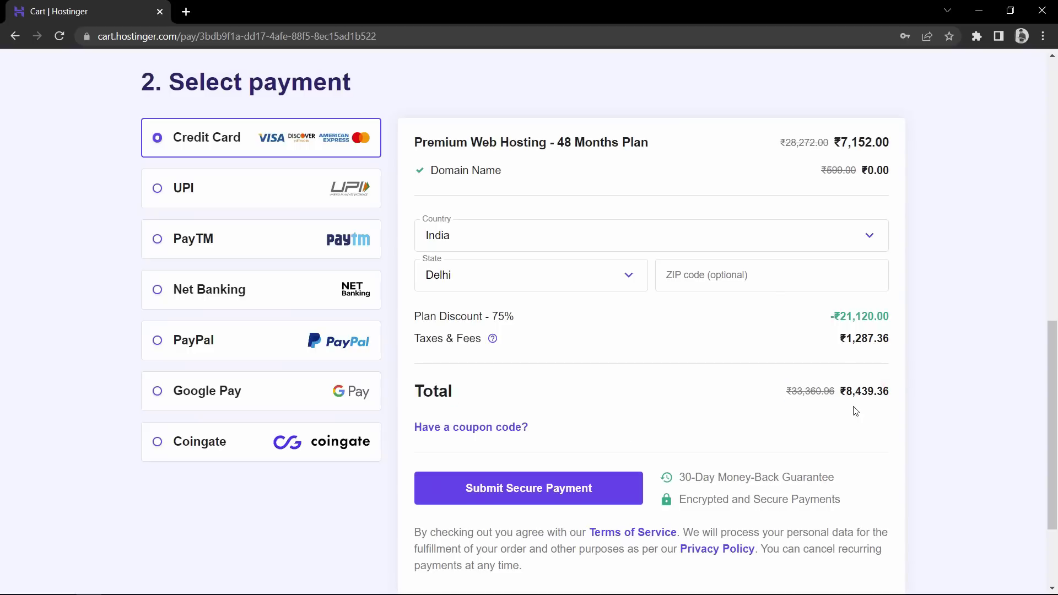
drag(872, 392, 853, 392)
click(849, 392)
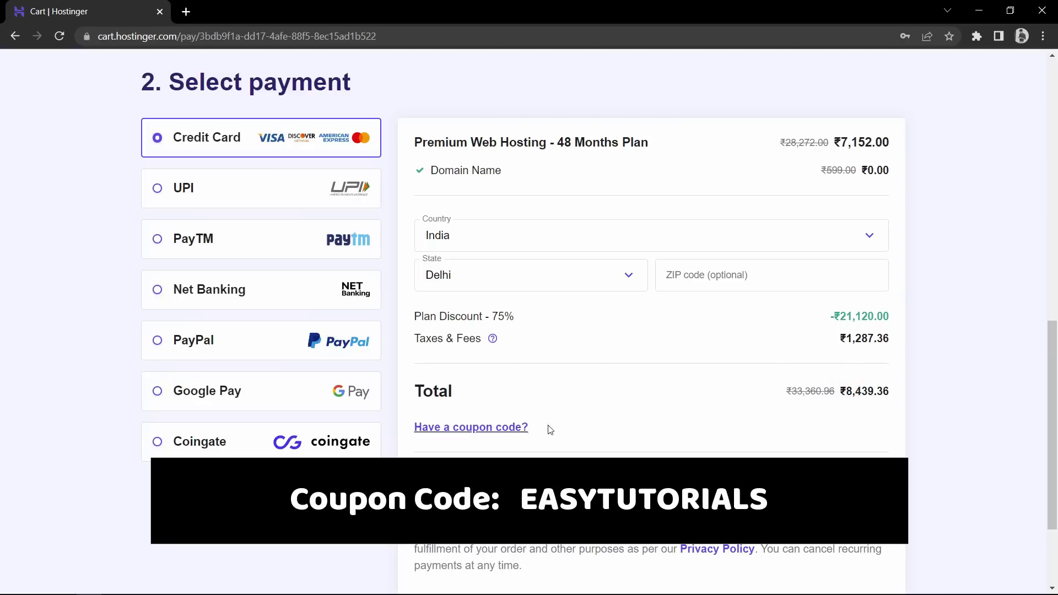
Apply coupon EASYTUTORIALS, raising the discount to 77% and cutting the total to ₹7,595.42
drag(570, 435, 429, 433)
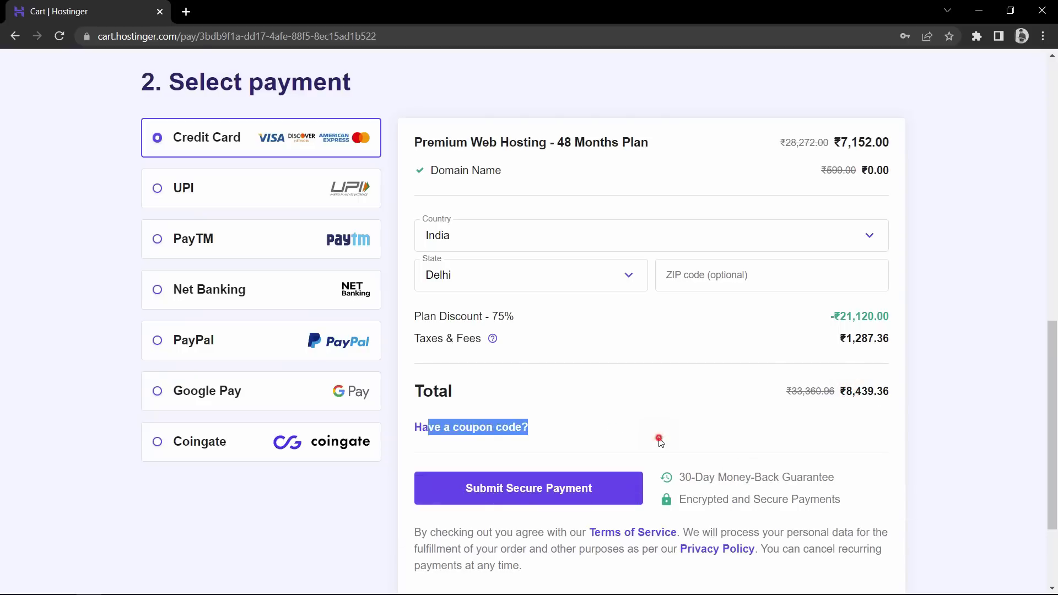
click(660, 441)
click(490, 431)
click(494, 463)
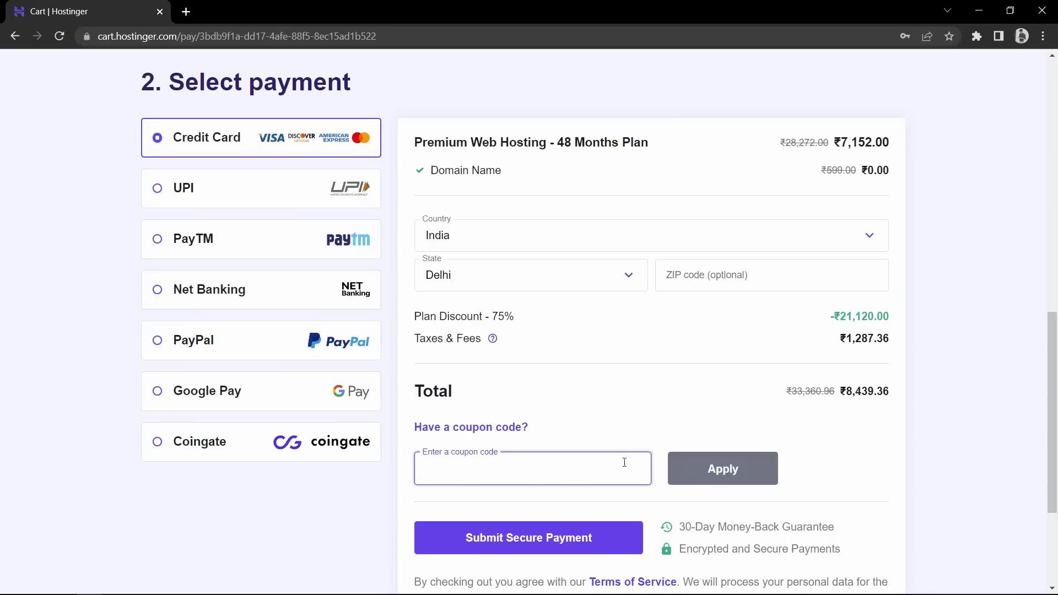
text(EASYTUTORIALS)
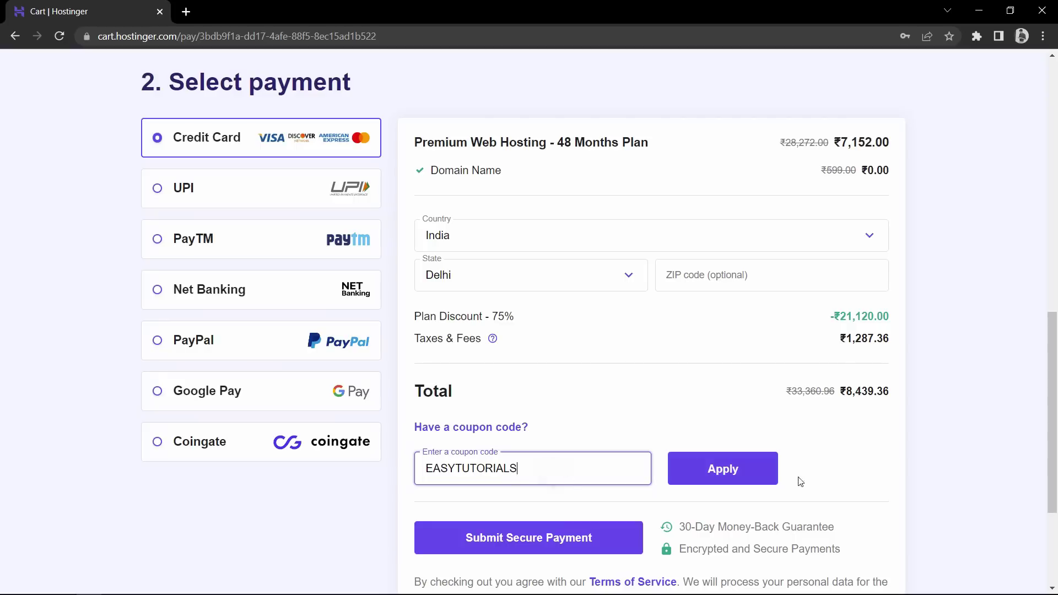
click(757, 484)
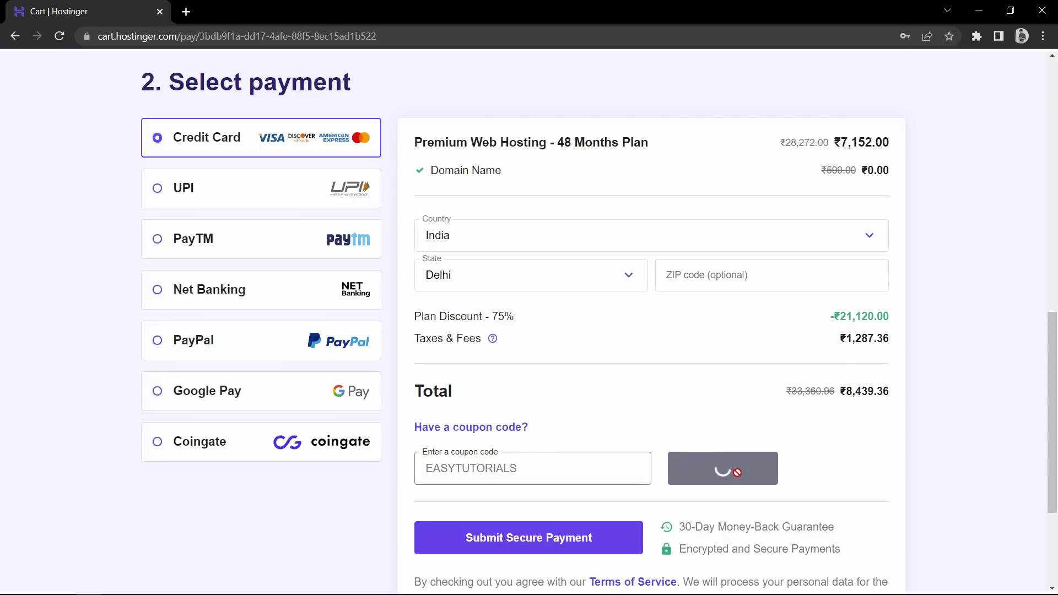
drag(845, 391, 868, 392)
click(846, 392)
Try UPI, Net Banking, PayPal and Google Pay, then settle on paying by Credit Card
click(890, 395)
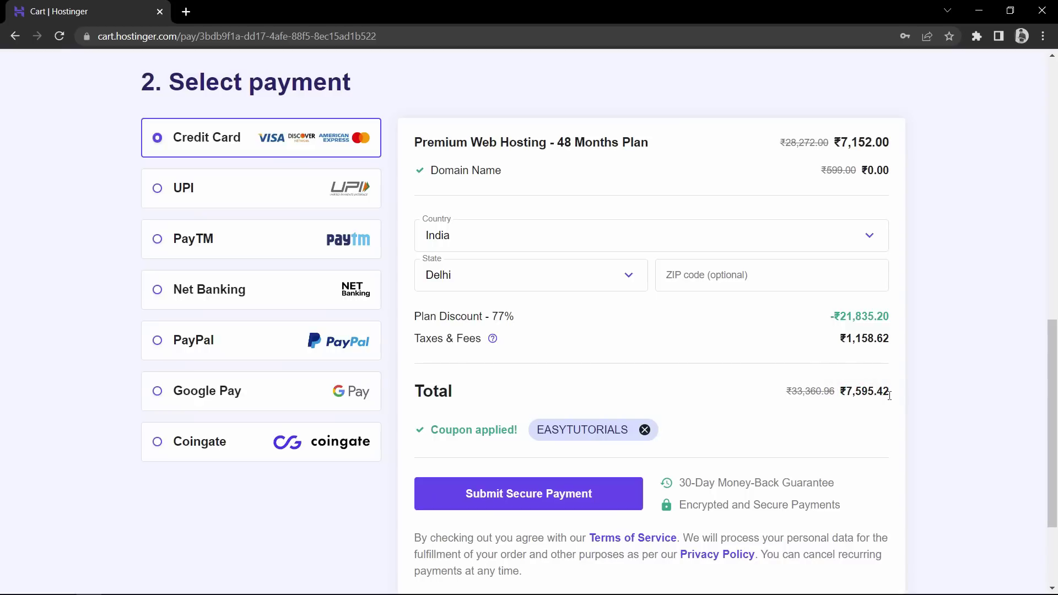
click(229, 188)
scroll(228, 209, down, 2)
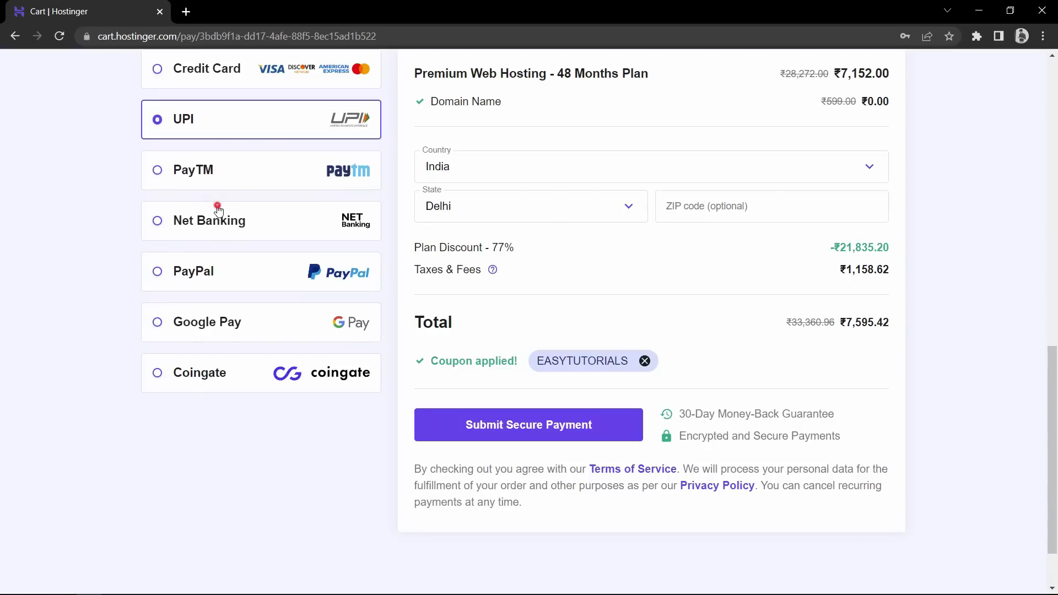
click(218, 211)
click(213, 278)
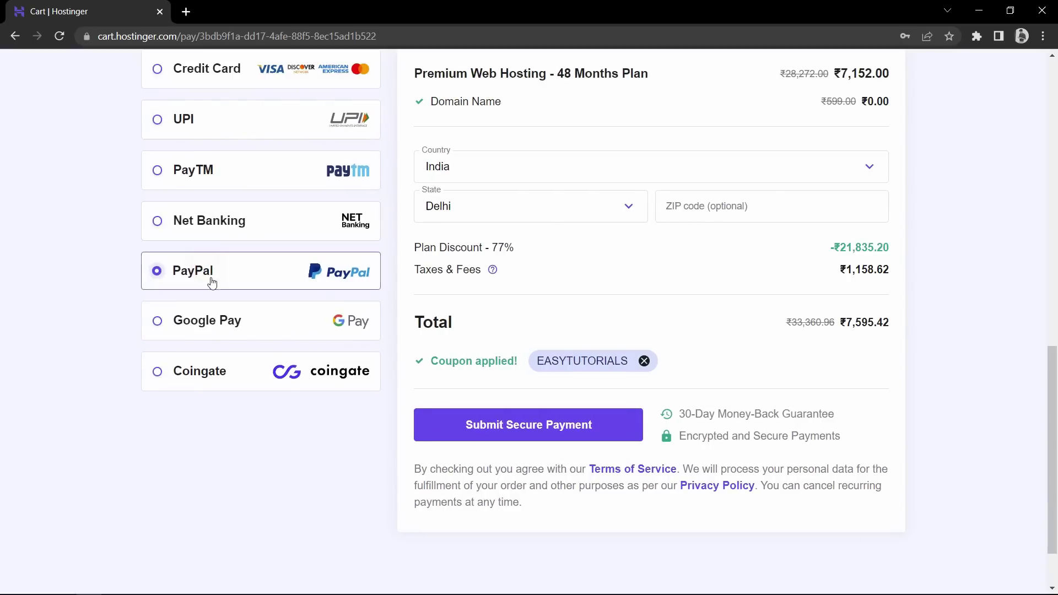
click(212, 316)
click(202, 111)
click(204, 76)
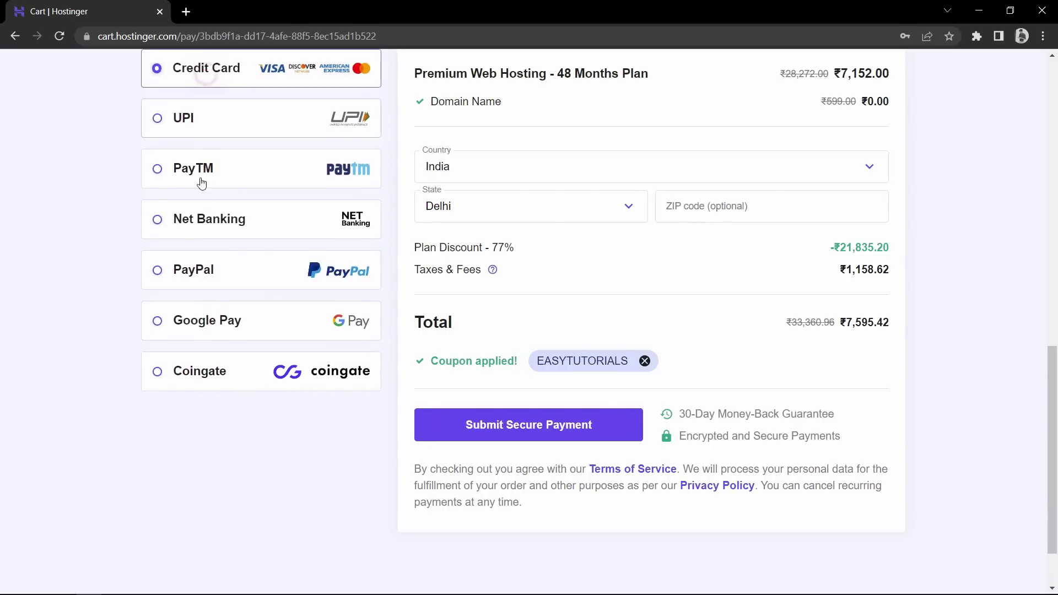
scroll(208, 198, up, 1)
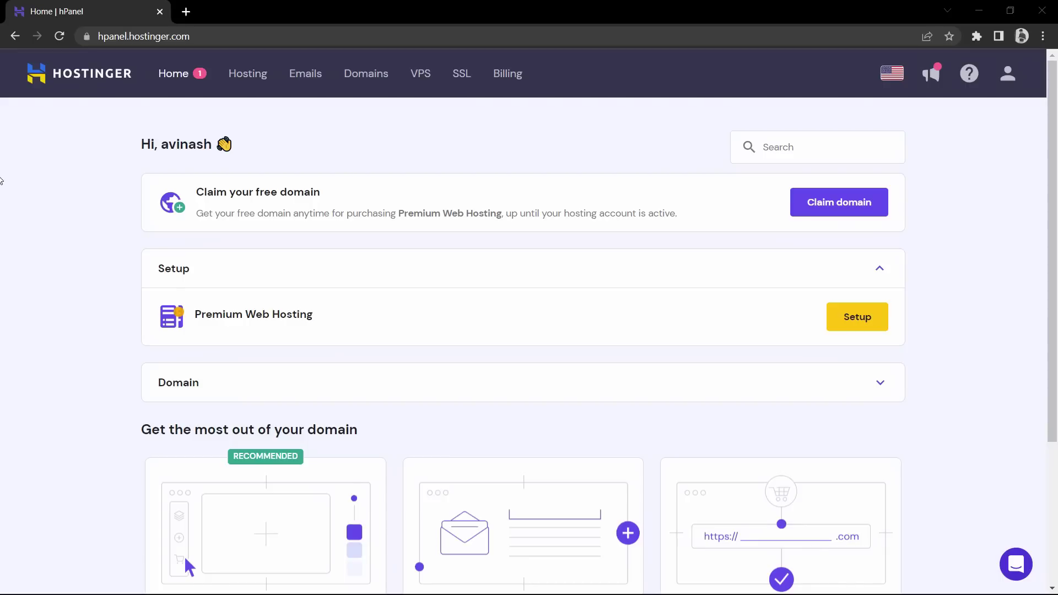
Start setup of the Premium Web Hosting plan from the hPanel home page
drag(328, 319, 193, 314)
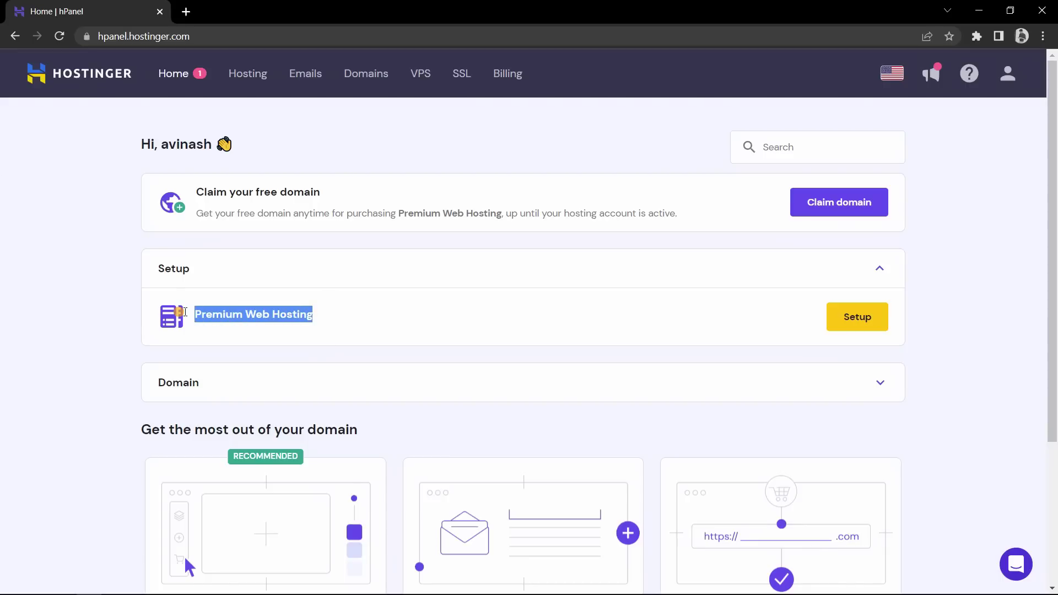
click(427, 320)
drag(390, 319, 193, 314)
click(832, 337)
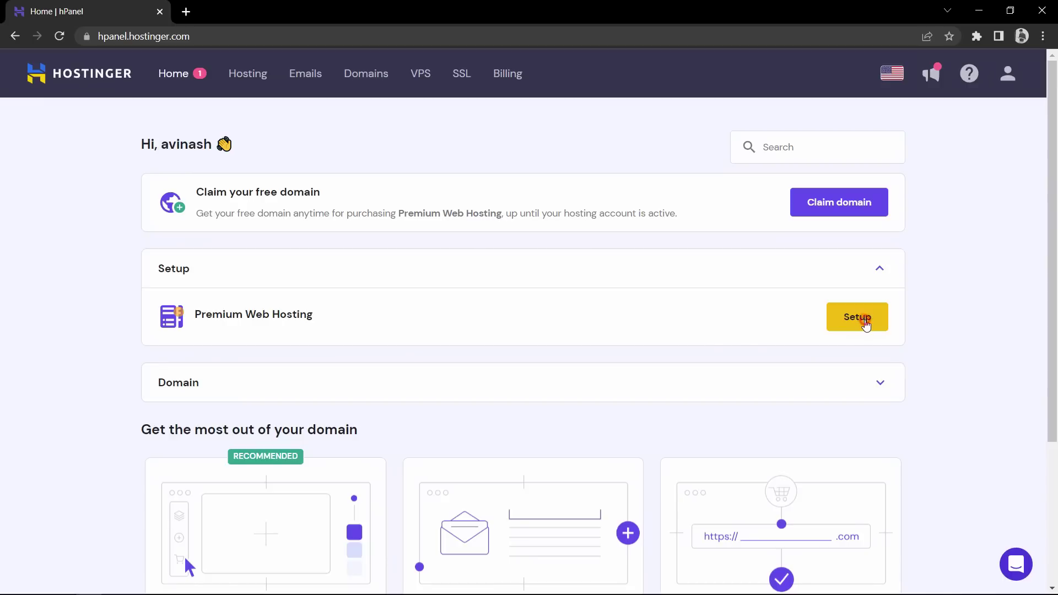
click(867, 325)
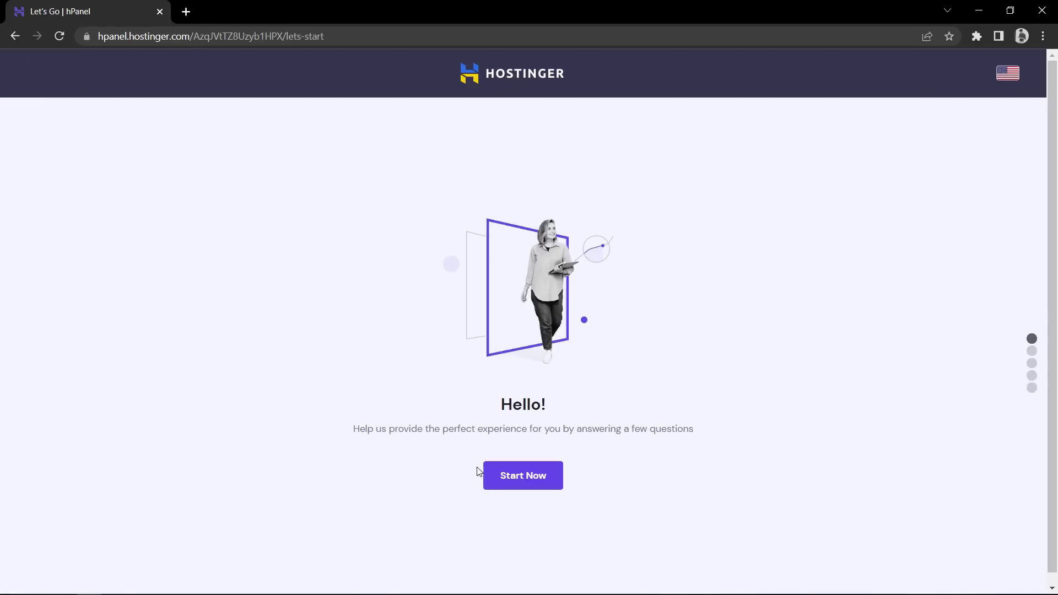
Answer 'creating it for myself' and 'building it myself', then skip to an empty website
click(540, 486)
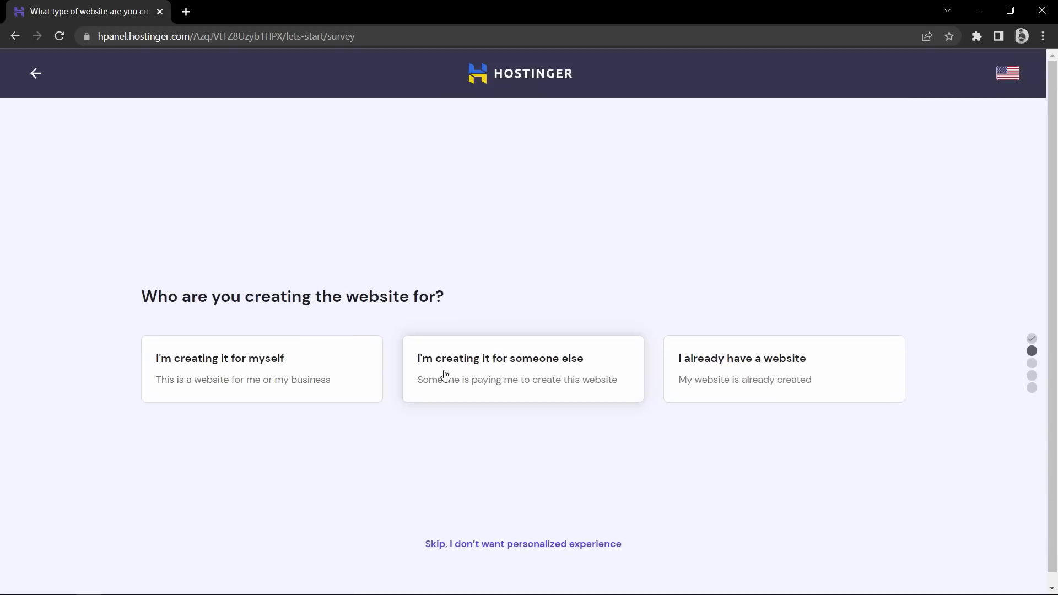
click(287, 380)
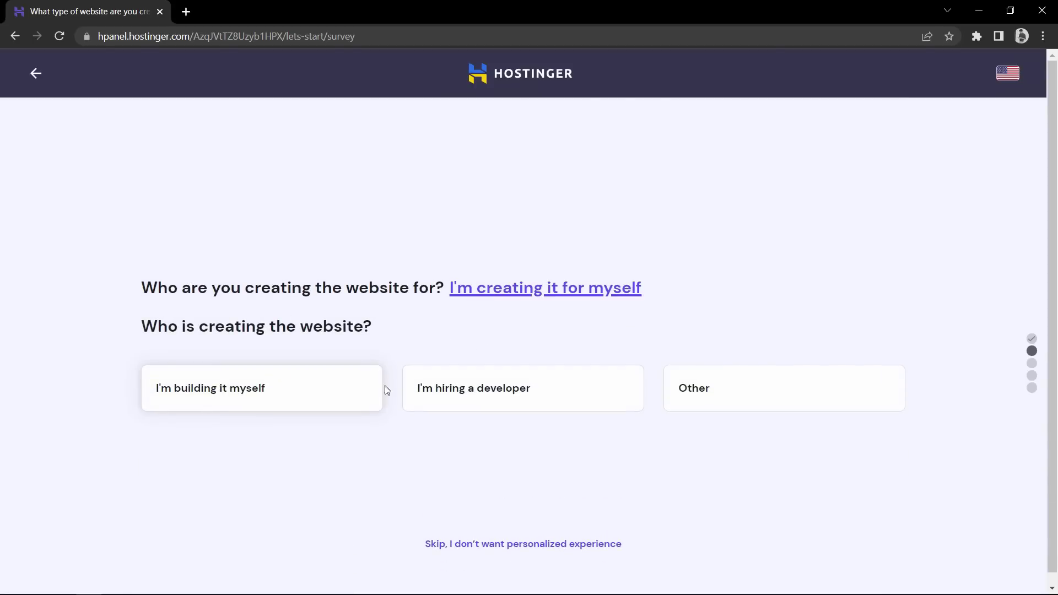
click(248, 395)
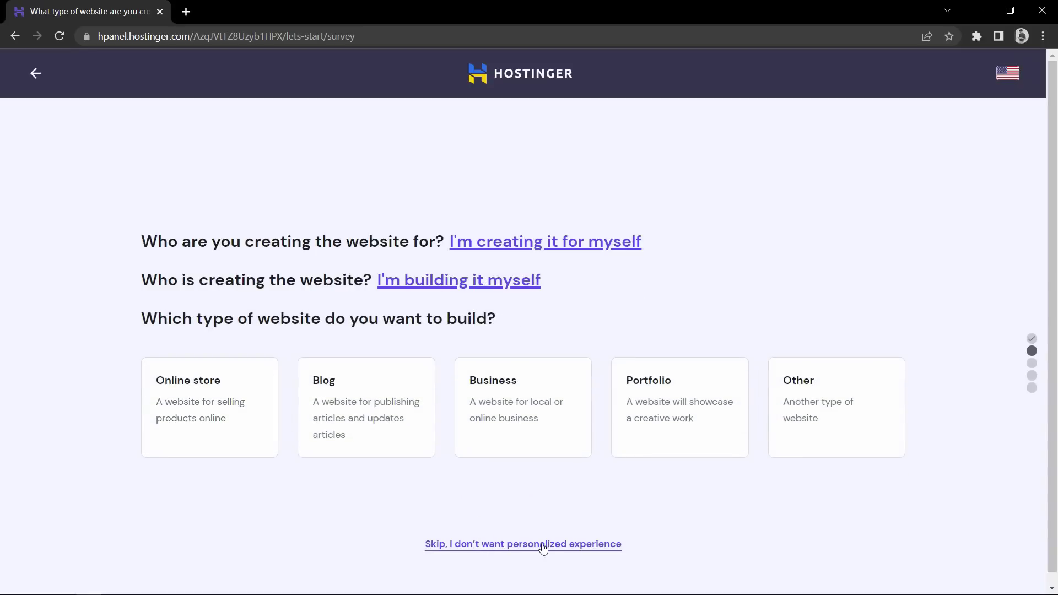
click(499, 547)
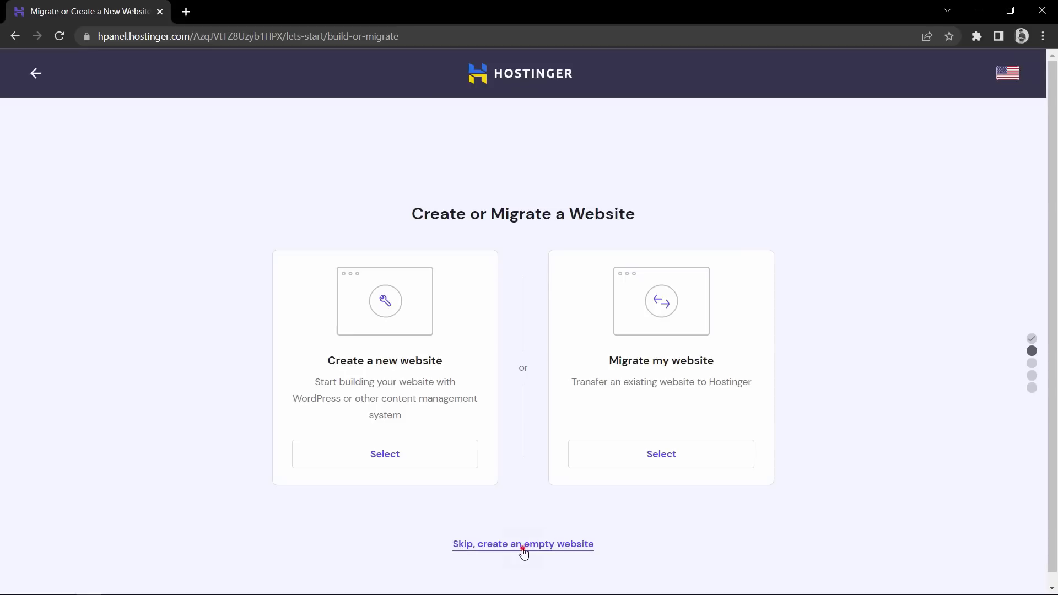
click(522, 545)
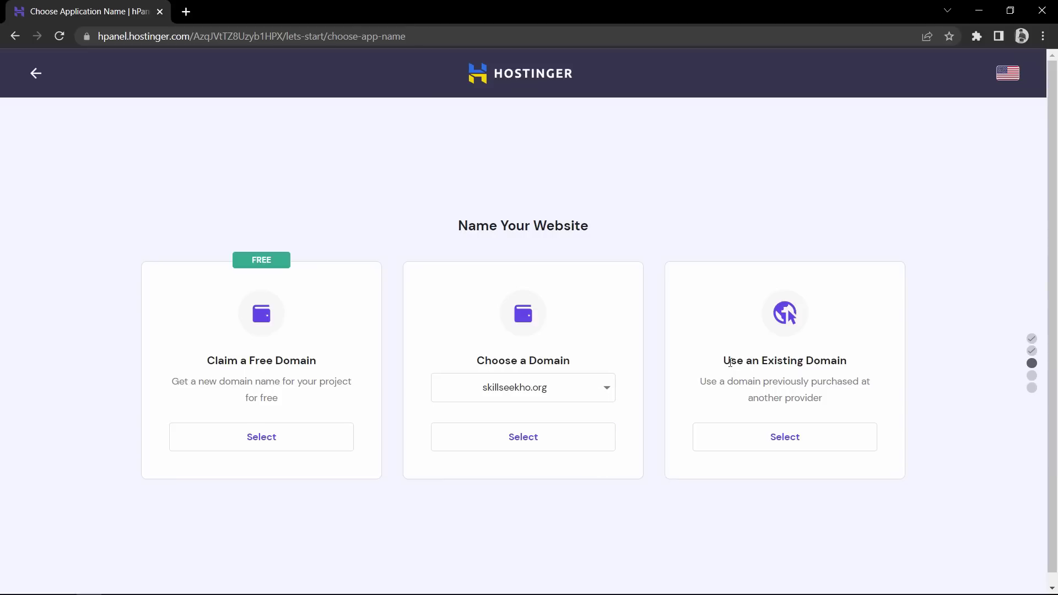
Read through the existing-domain and free-domain options on the Choose a Domain page
drag(727, 362, 832, 362)
click(826, 355)
drag(726, 364, 844, 367)
click(843, 367)
drag(480, 360, 568, 362)
click(564, 359)
drag(210, 366, 298, 362)
click(330, 362)
drag(193, 360, 326, 365)
click(328, 363)
drag(282, 399, 175, 379)
click(177, 376)
drag(285, 382, 277, 398)
click(287, 402)
click(276, 398)
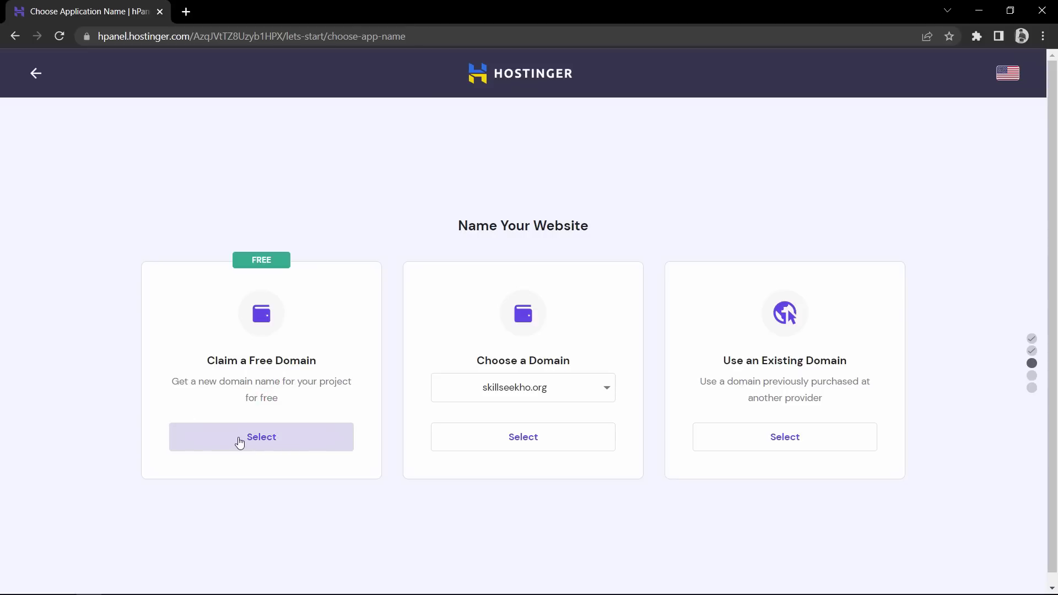
Claim a free domain, enter a name with the .com ending and check availability
click(240, 441)
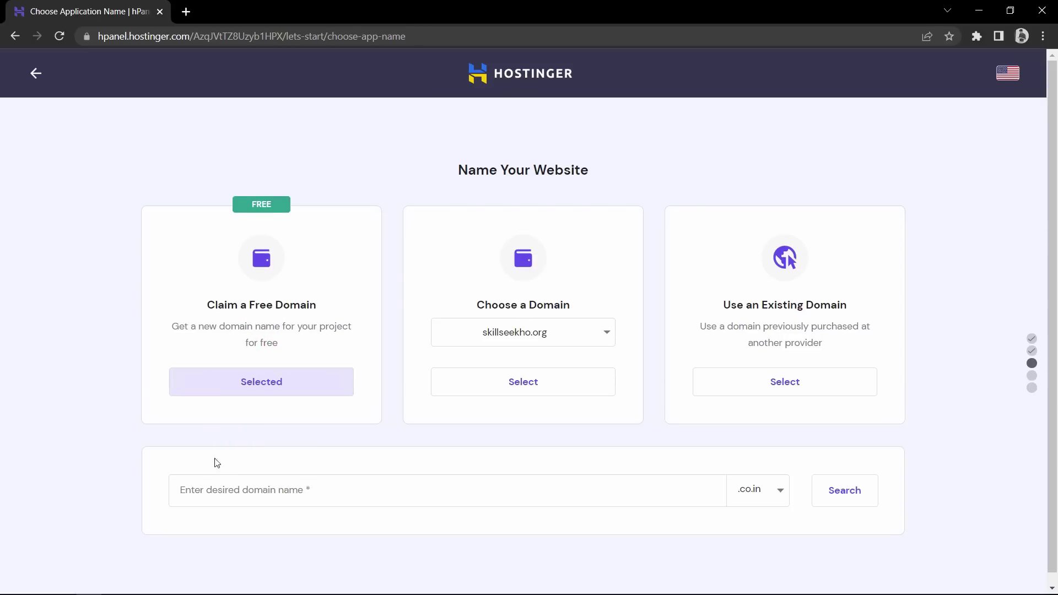
click(239, 490)
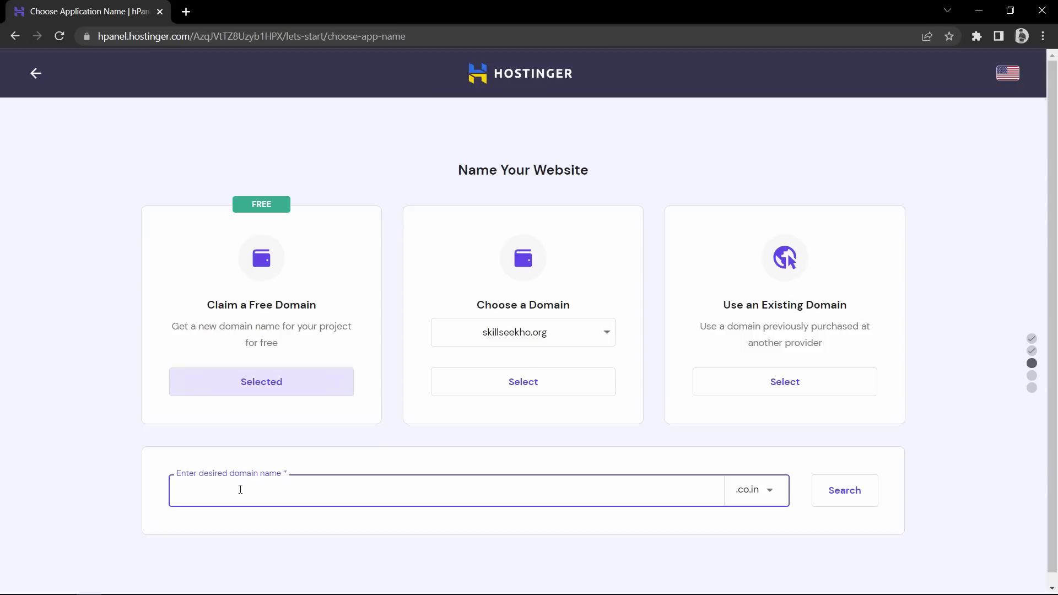
scroll(400, 486, down, 1)
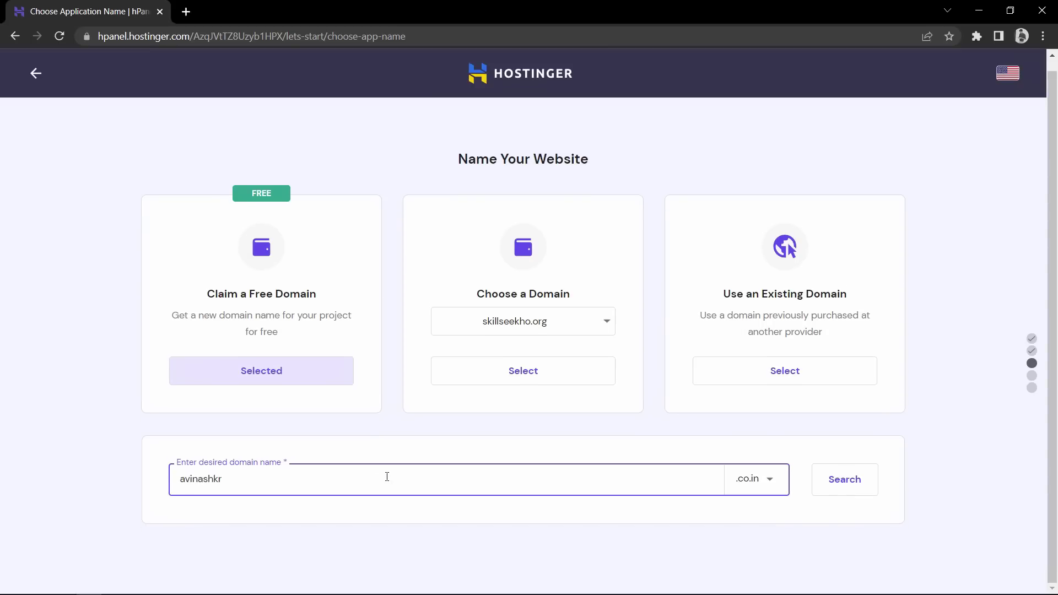
click(765, 483)
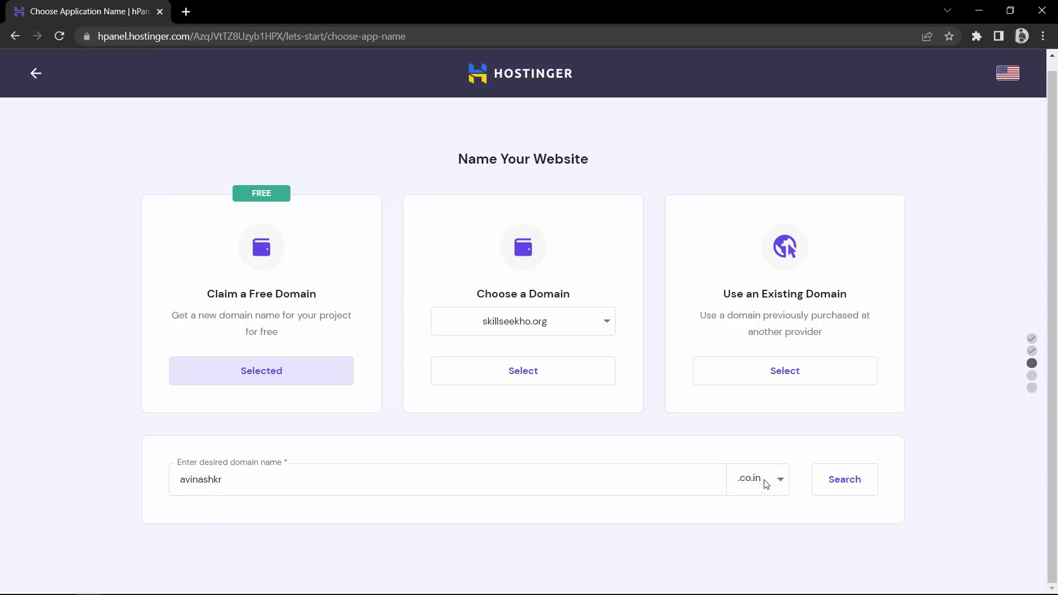
scroll(709, 523, down, 2)
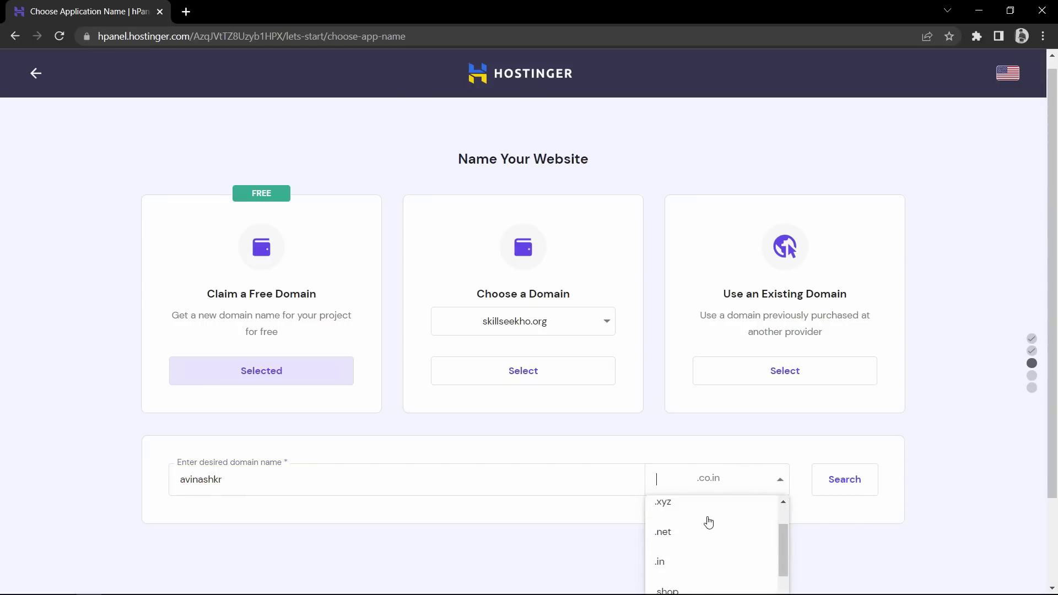
scroll(1057, 502, down, 2)
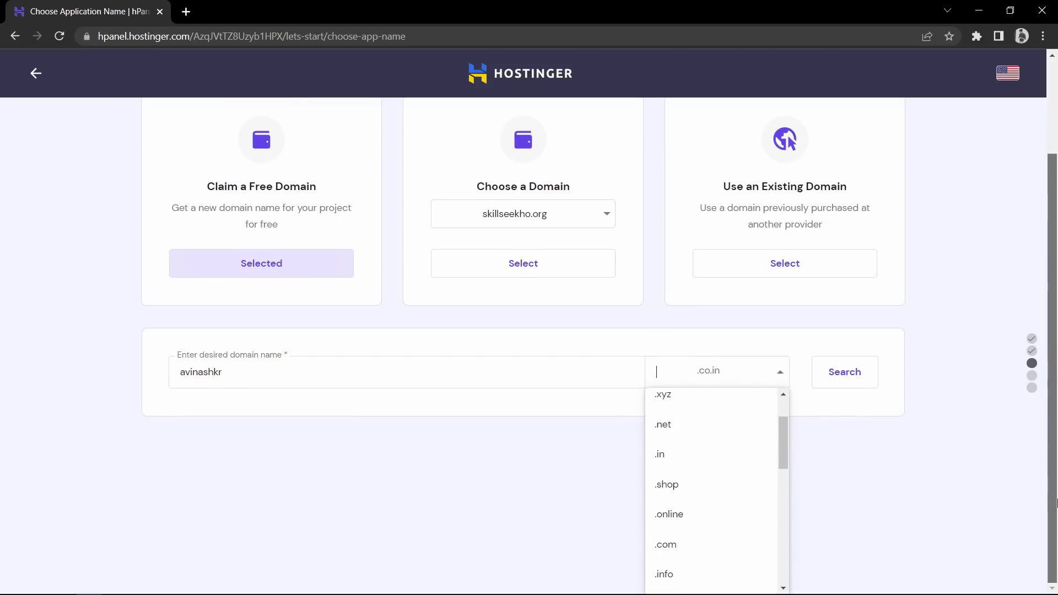
click(668, 546)
key(ctrl+plus)
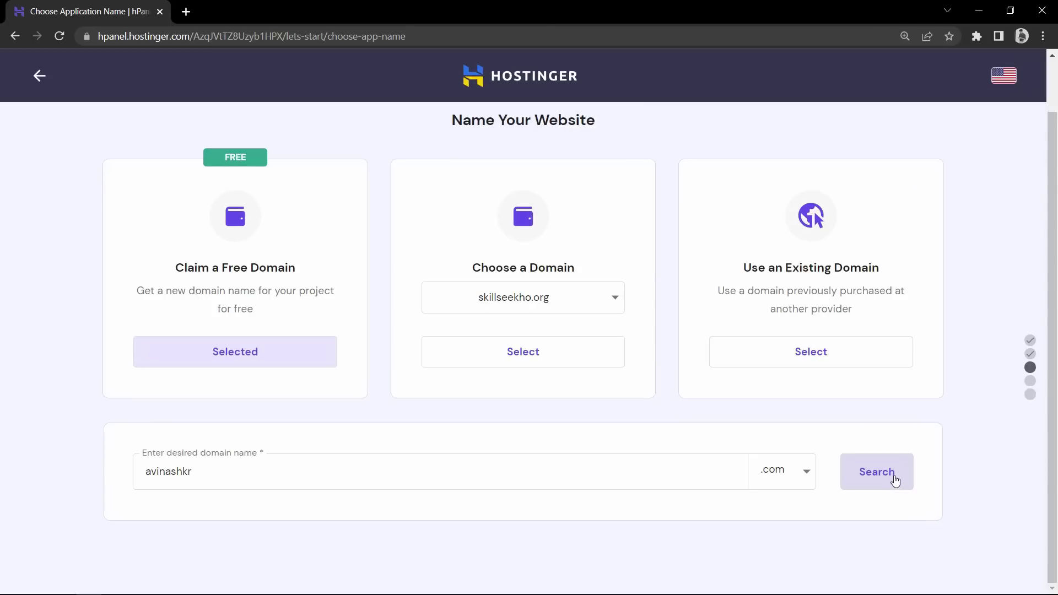
click(893, 476)
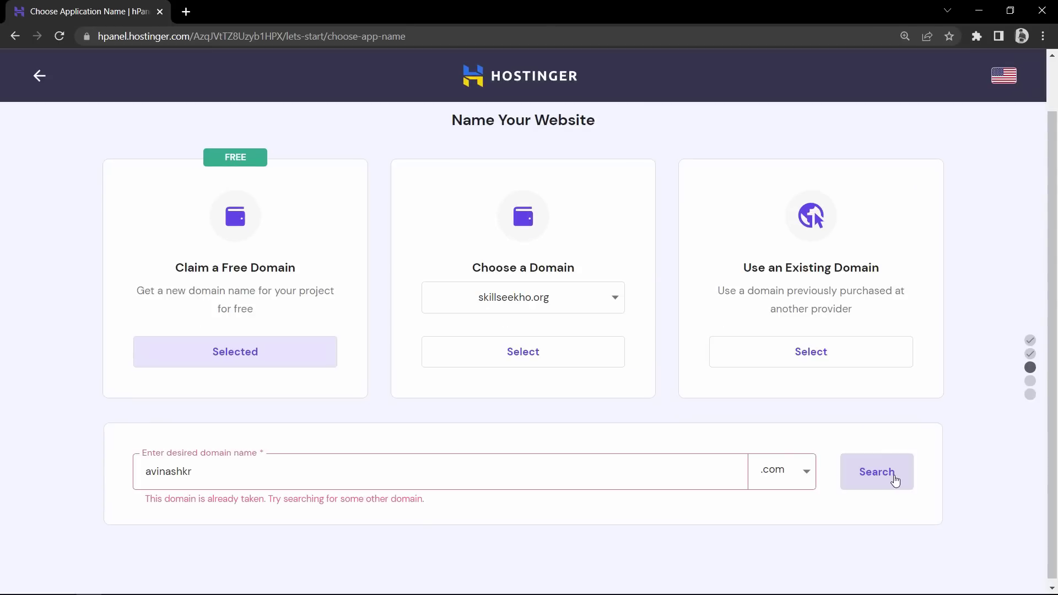
Edit the domain name after the domain-taken error appears
drag(156, 501, 333, 505)
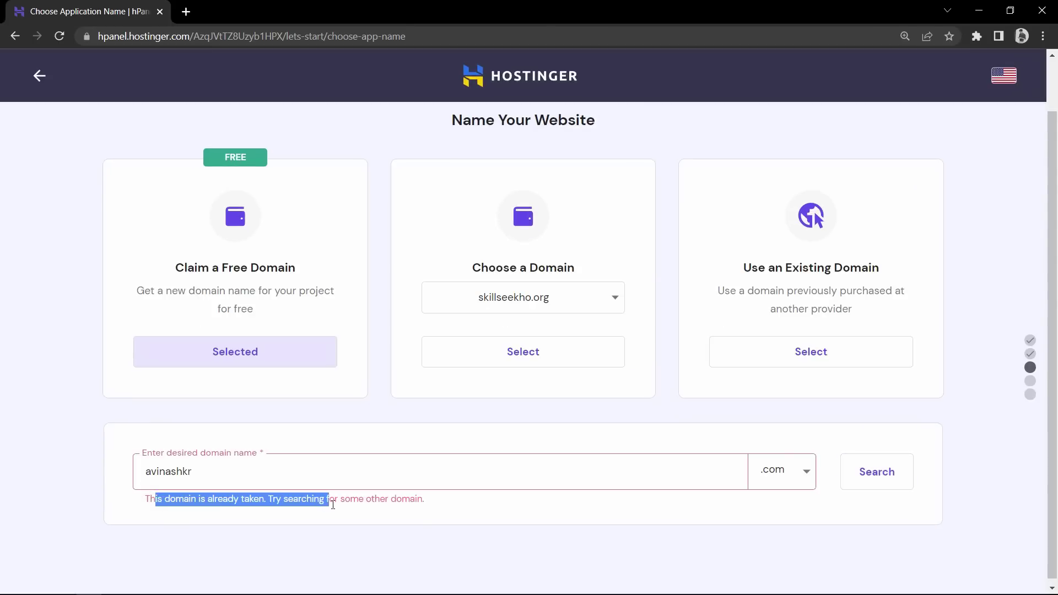
click(333, 505)
drag(437, 508, 149, 508)
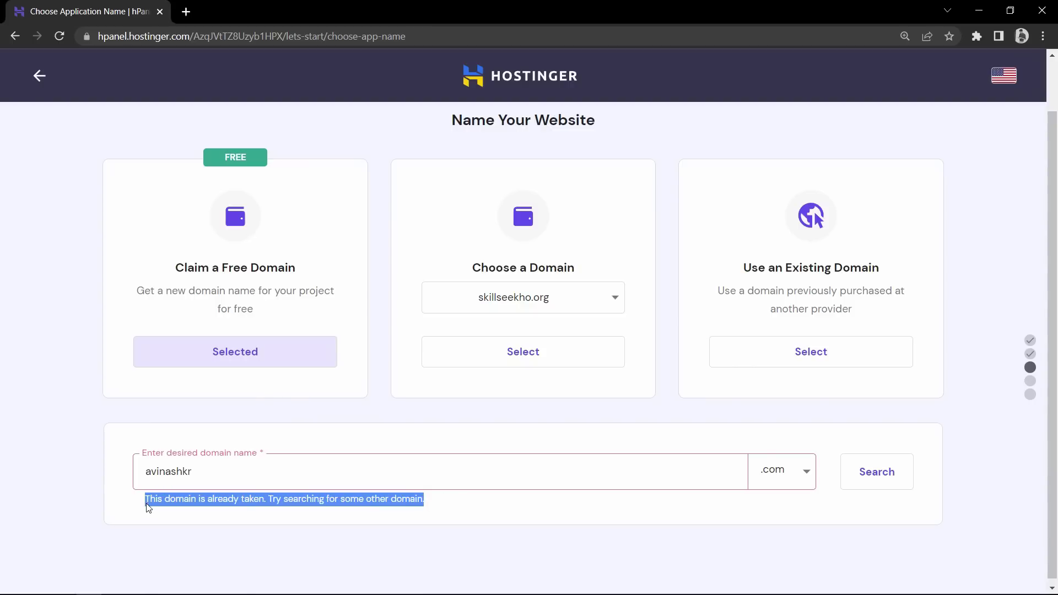
click(148, 505)
click(208, 476)
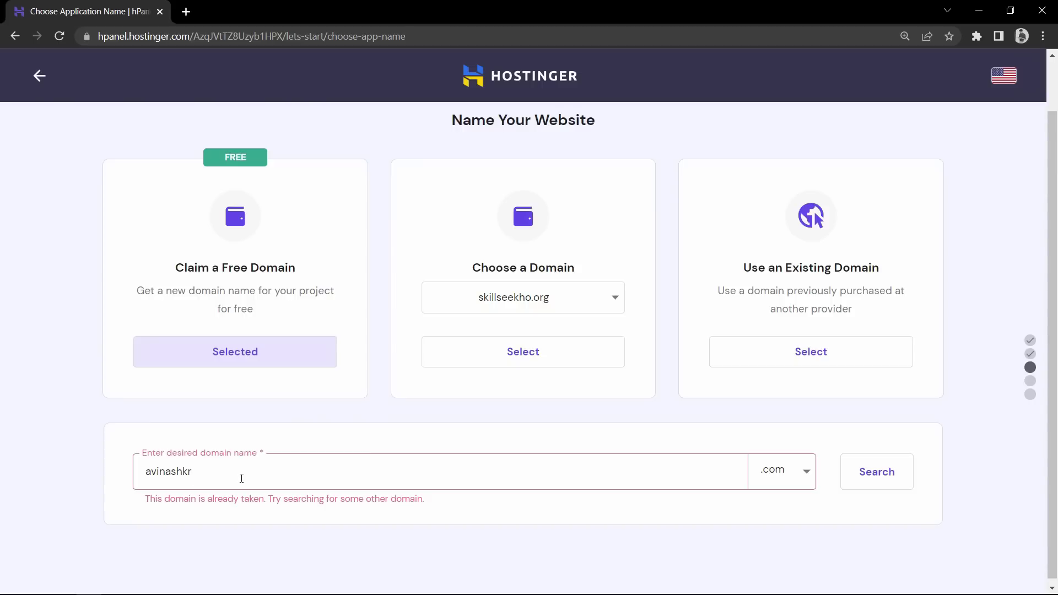
text(r)
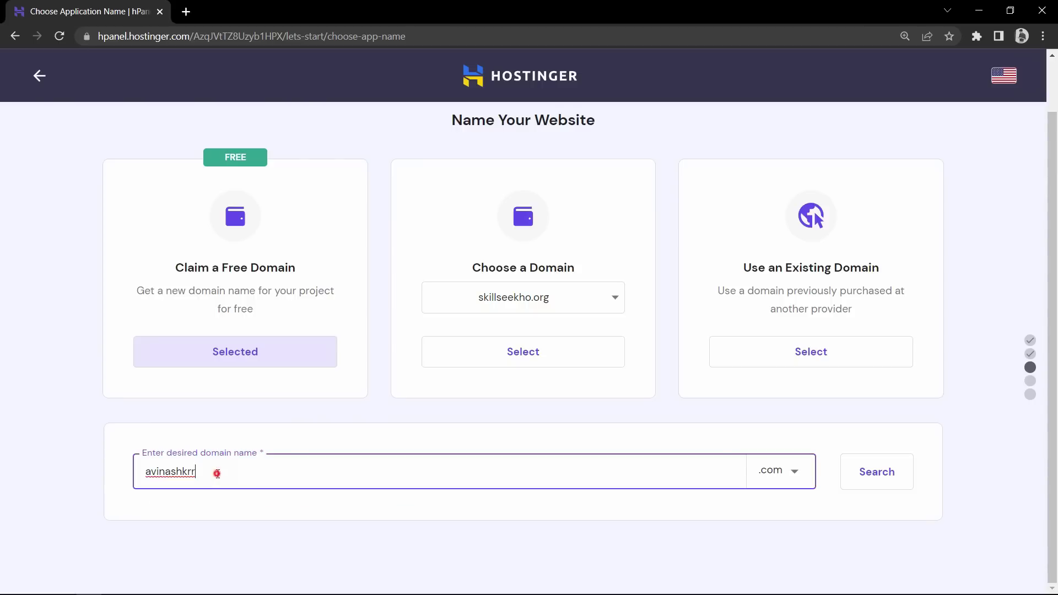
double_click(217, 472)
click(229, 472)
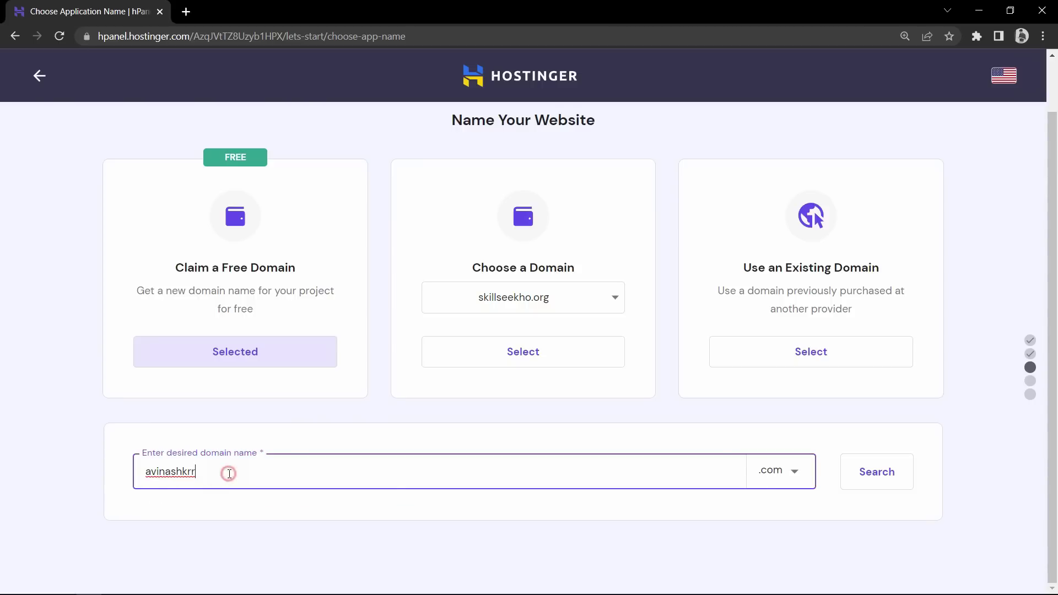
Confirm the edited .com domain is available and continue with it
click(886, 480)
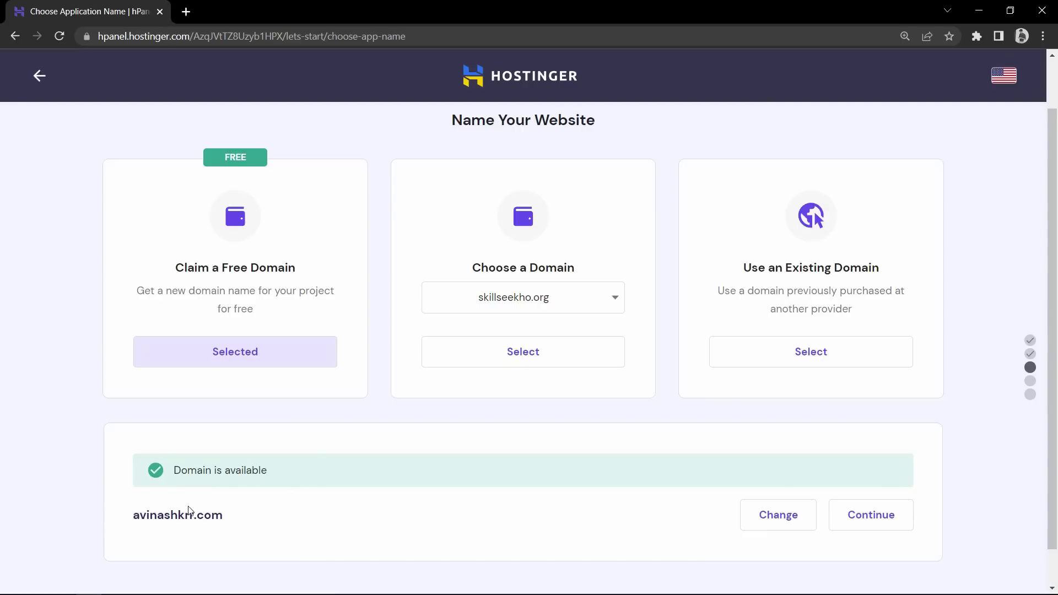
drag(139, 517, 257, 522)
click(258, 522)
drag(140, 517, 256, 515)
click(256, 515)
click(900, 525)
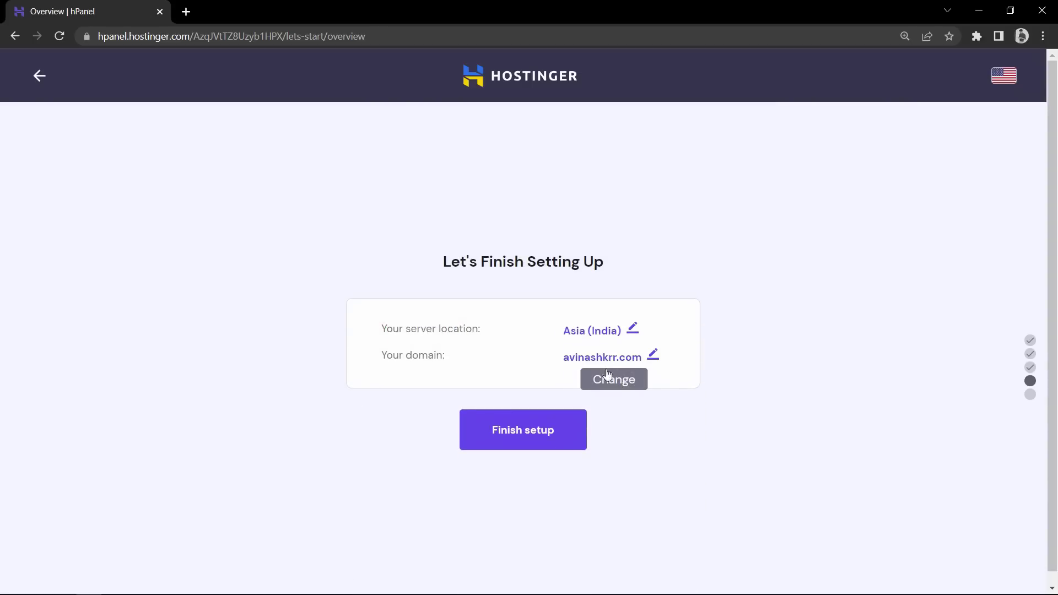
Complete the domain registration and website setup until 'Well Done, You Are Ready!' appears
click(510, 434)
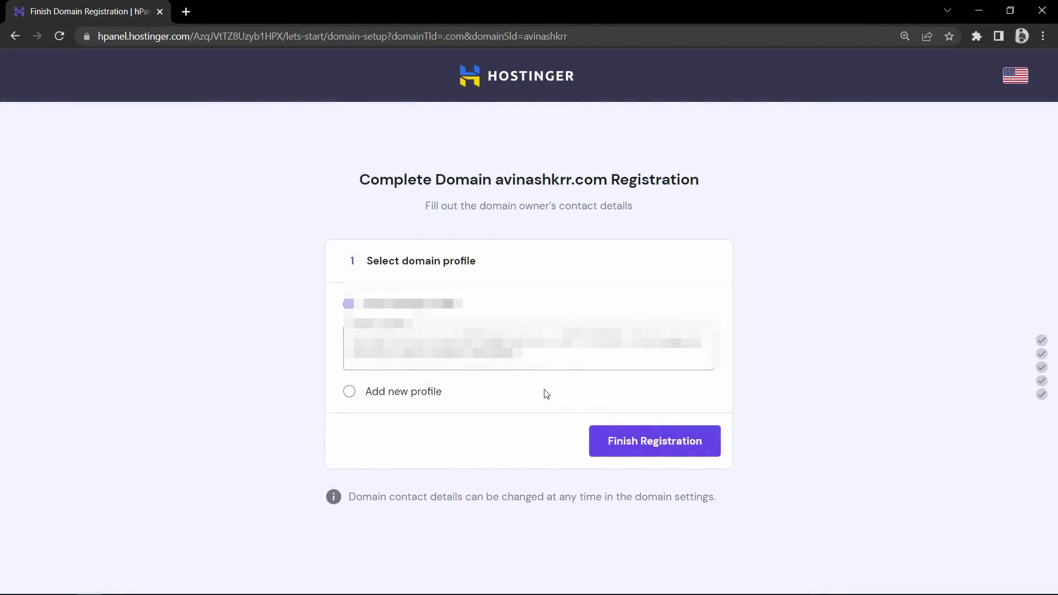
click(628, 448)
click(533, 439)
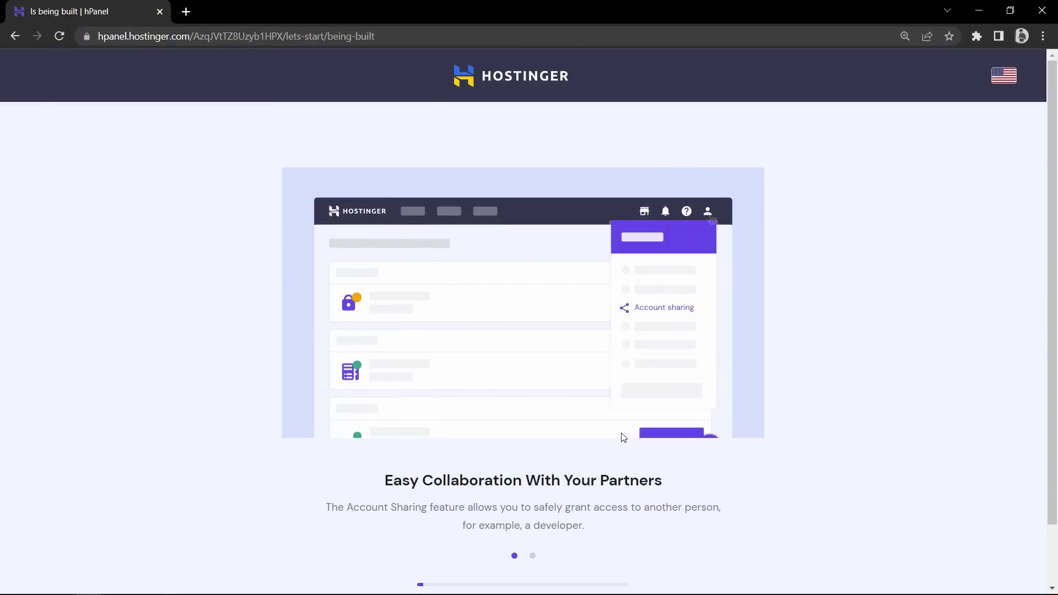
scroll(817, 436, down, 2)
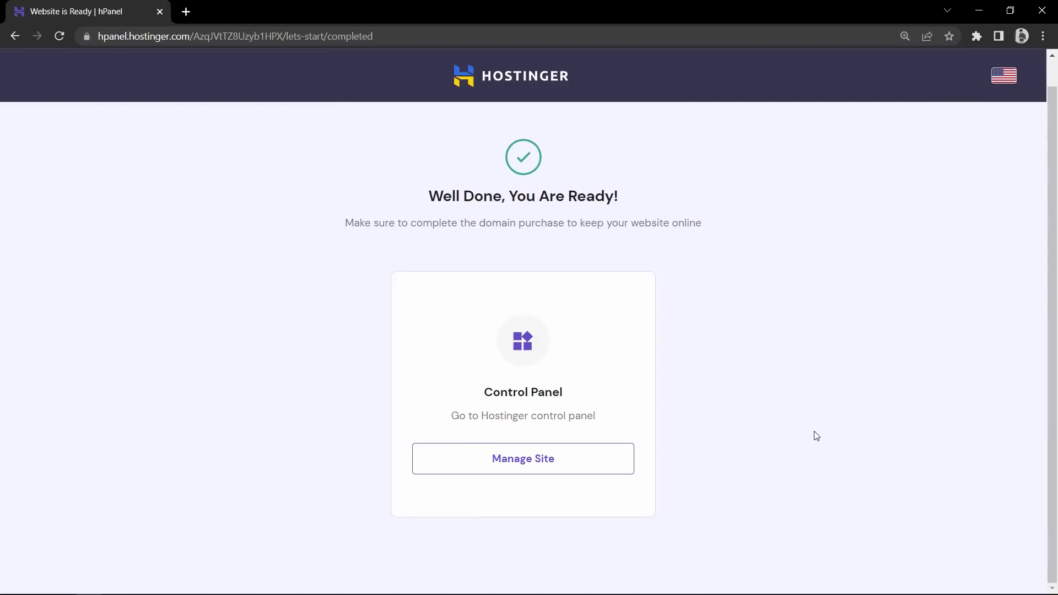
Open the site's hPanel dashboard and view the live domain's 'You Are All Set to Go!' page
click(532, 462)
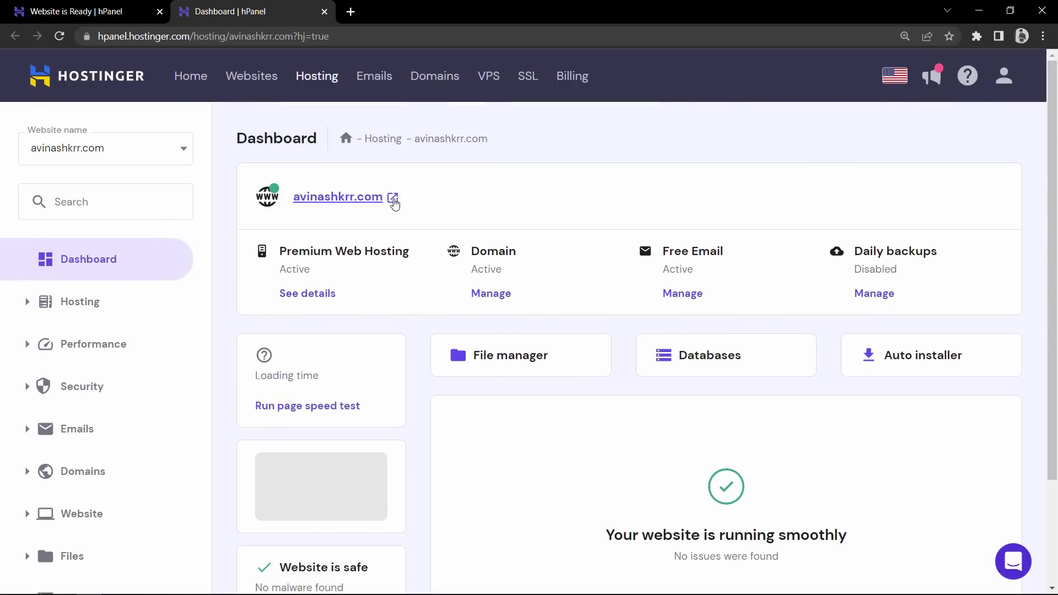
click(393, 199)
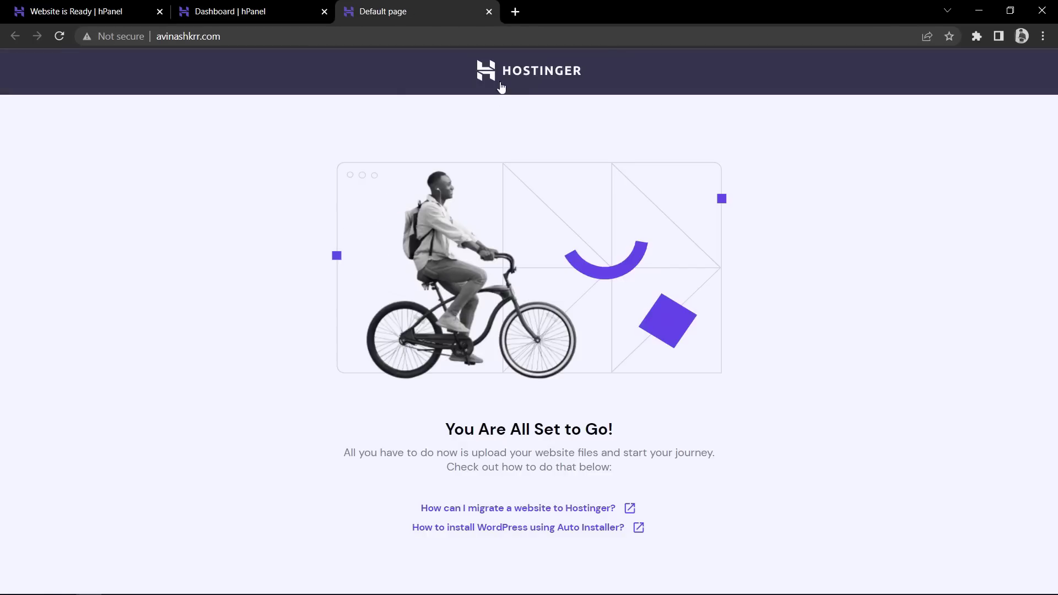
drag(449, 422, 621, 428)
click(620, 423)
Read the default page's note about uploading website files and its web address, then return to the dashboard
drag(396, 452, 605, 465)
click(604, 467)
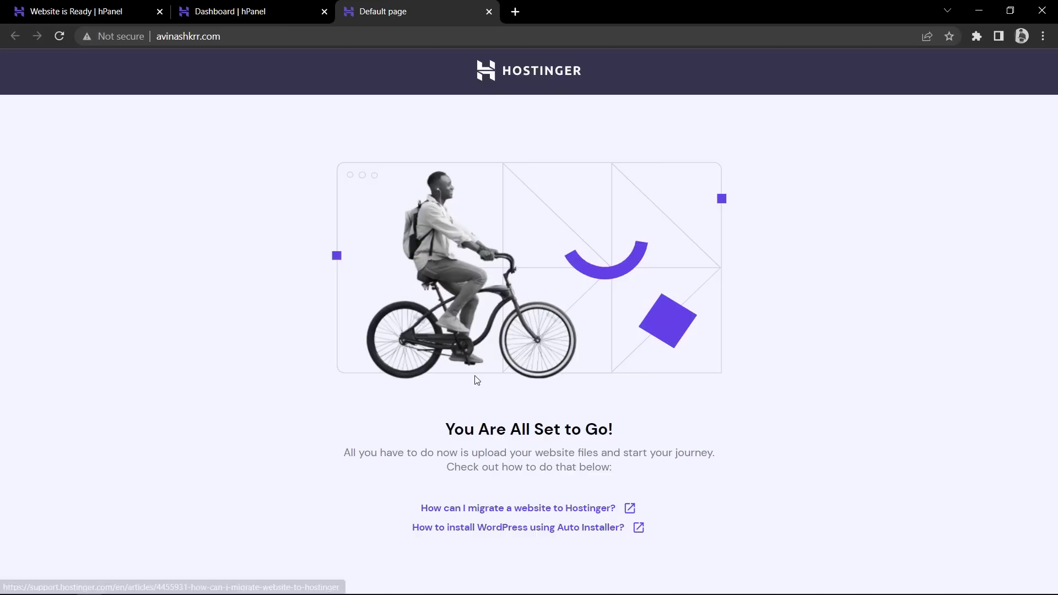
click(161, 36)
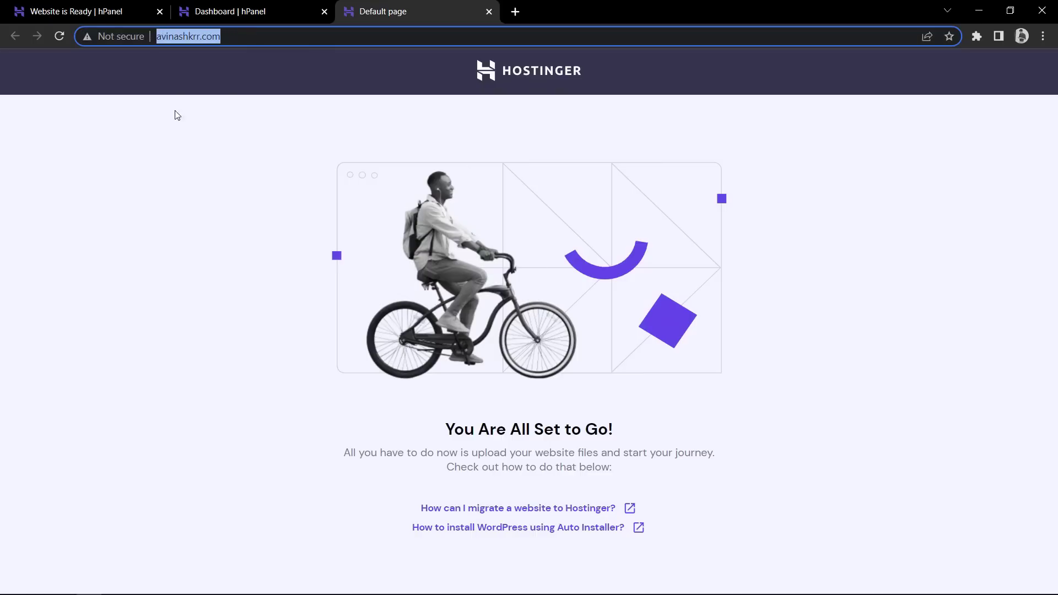
click(173, 181)
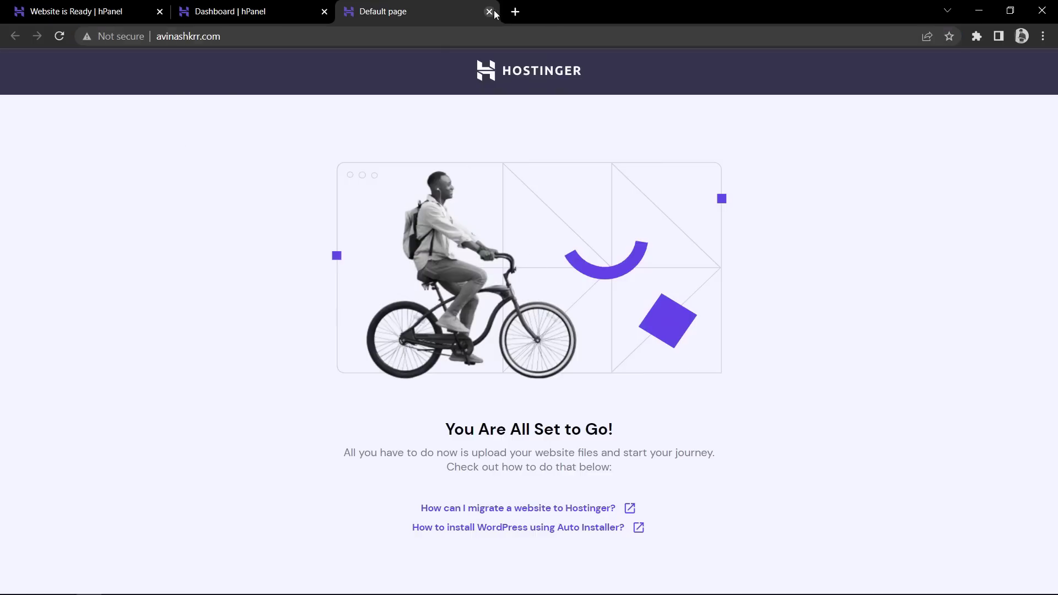
click(278, 11)
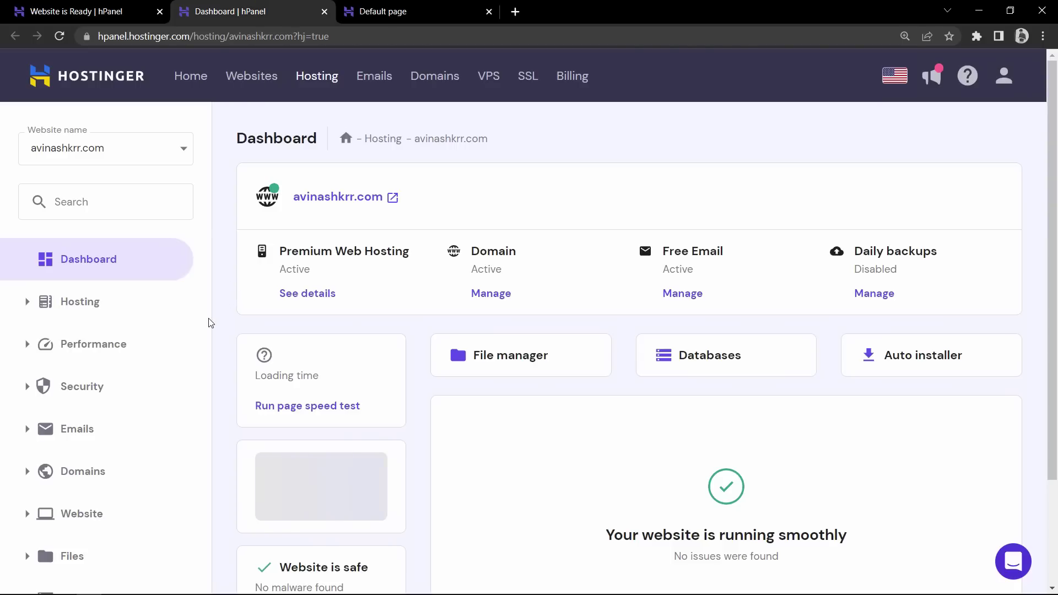
Open the File Manager to public_html holding only default.php, then minimize Chrome to show Personal-portfolio
scroll(117, 356, down, 2)
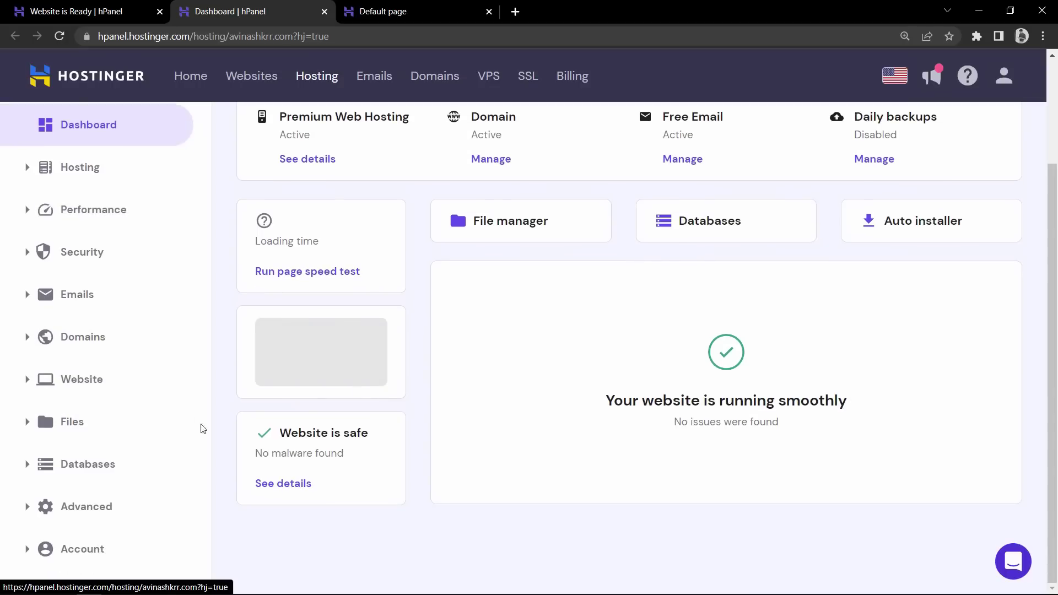
click(111, 429)
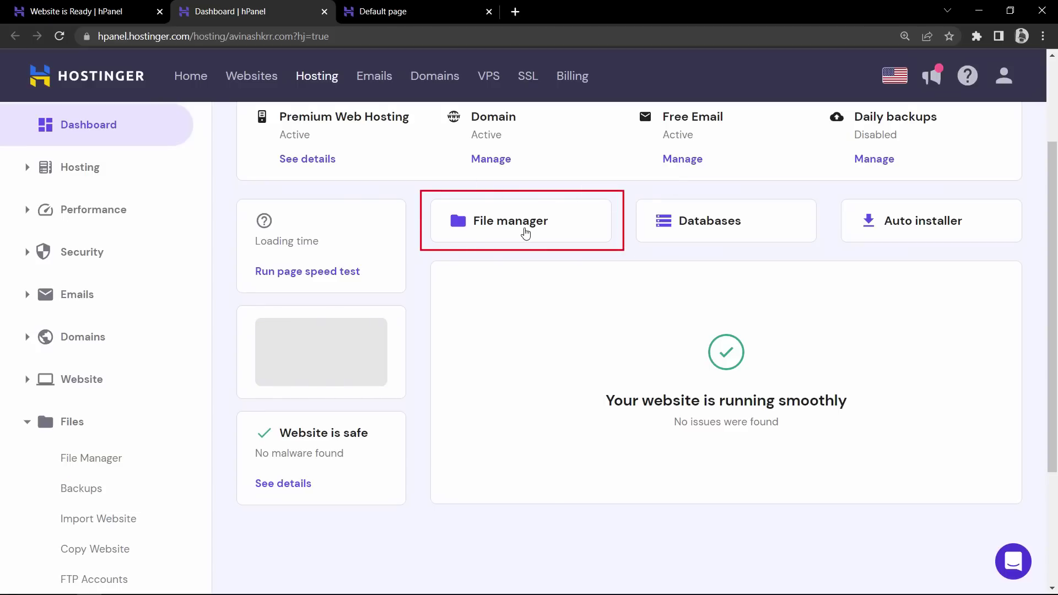
click(525, 232)
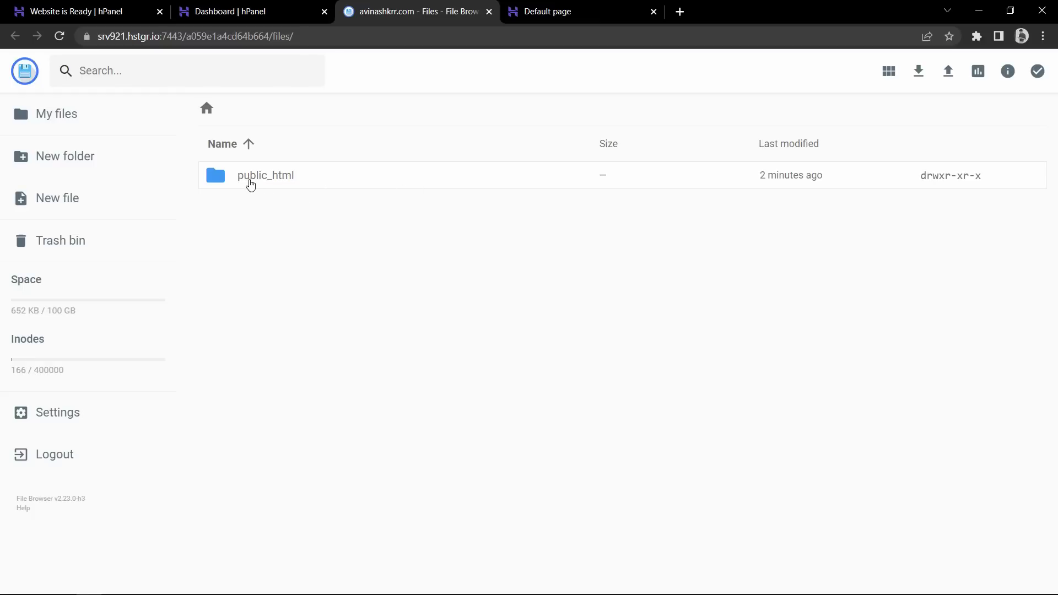
click(317, 175)
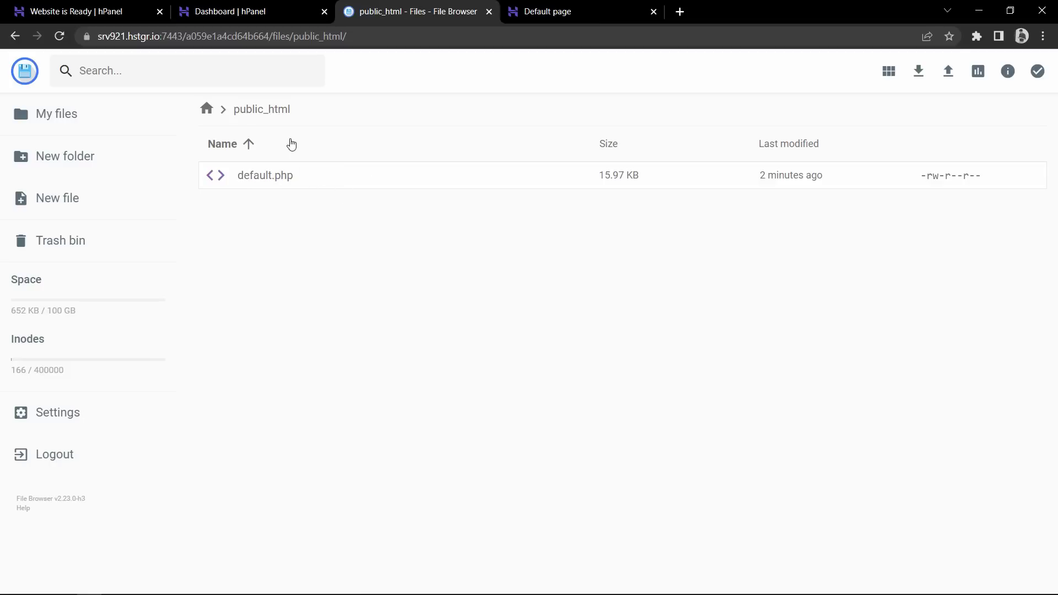
click(979, 10)
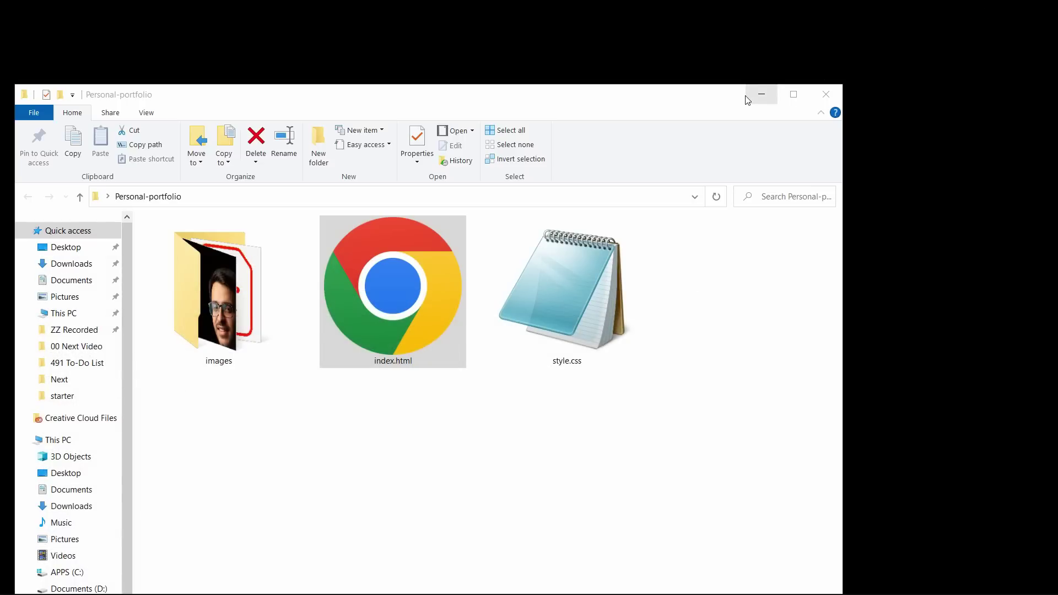
Select the images folder, index.html and style.css together in Personal-portfolio
drag(334, 99, 452, 78)
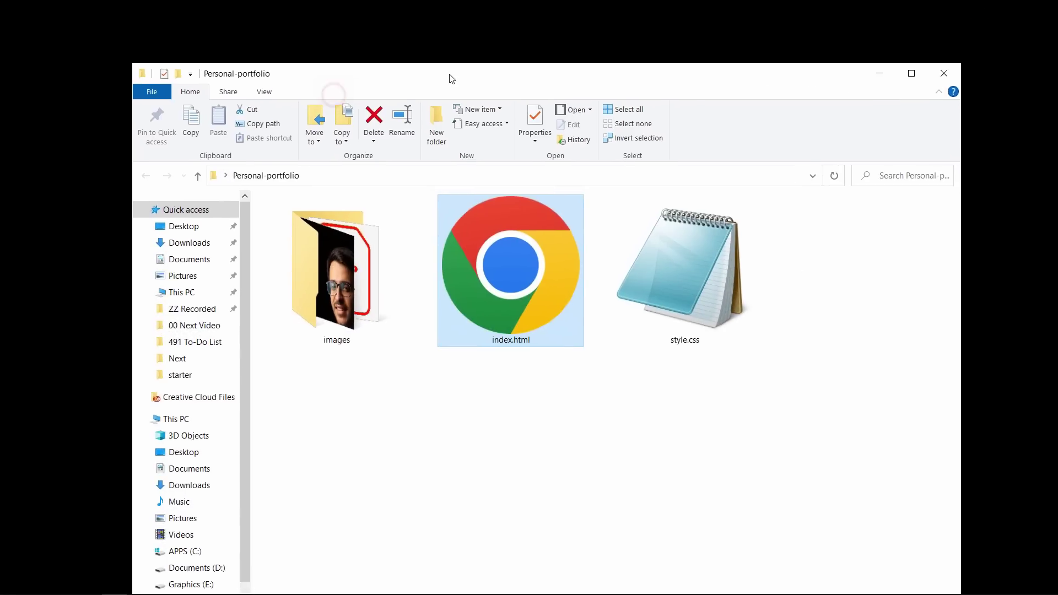
click(310, 250)
click(494, 293)
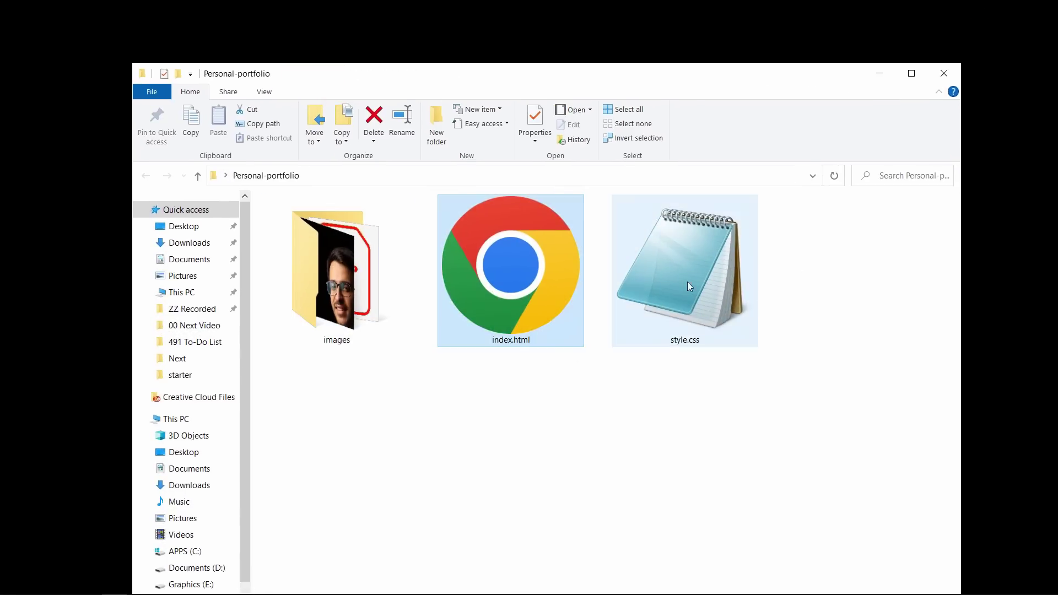
click(687, 282)
click(355, 307)
click(501, 303)
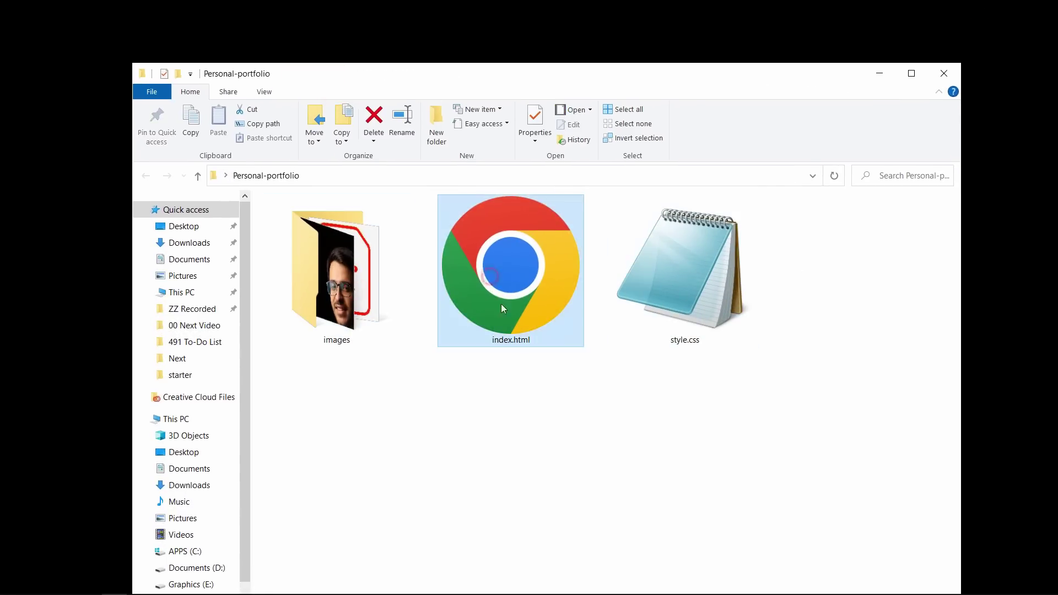
click(680, 320)
drag(798, 426, 333, 260)
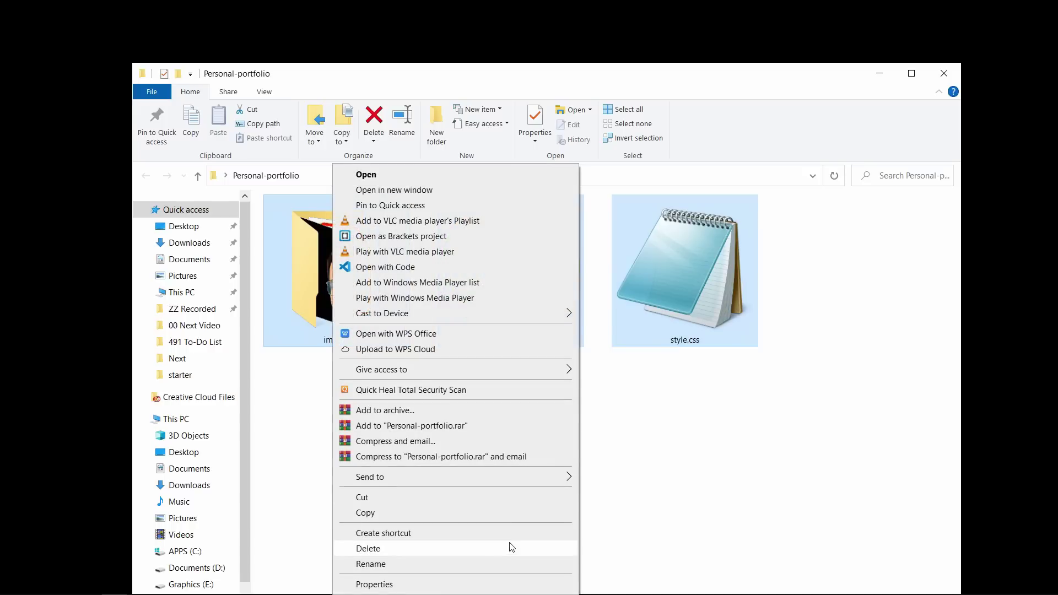
Compress the three items into a zipped folder and rename it website.zip
mouse_move(540, 479)
click(613, 494)
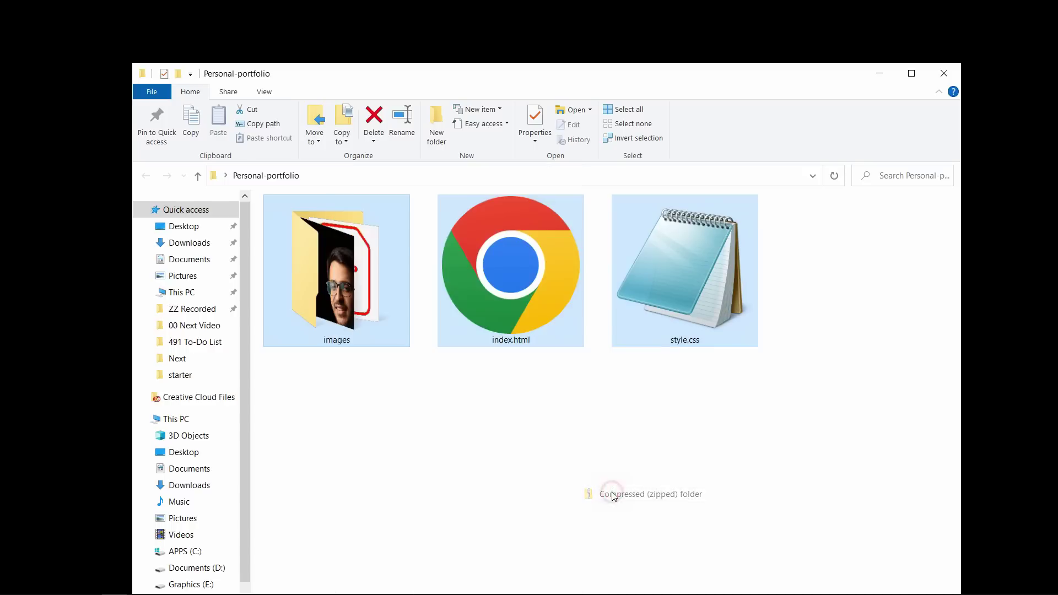
key(Return)
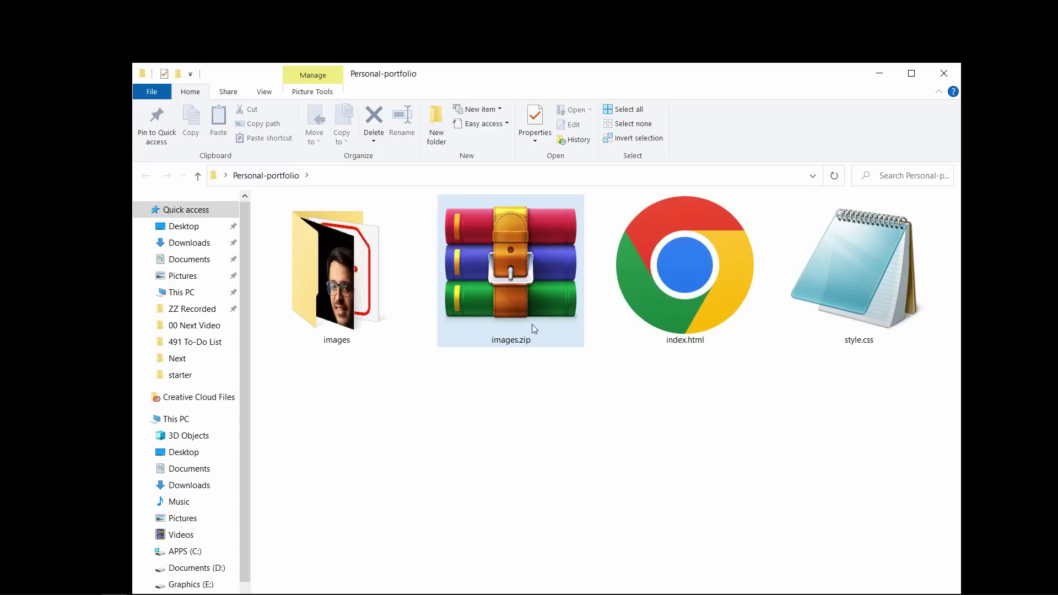
click(503, 336)
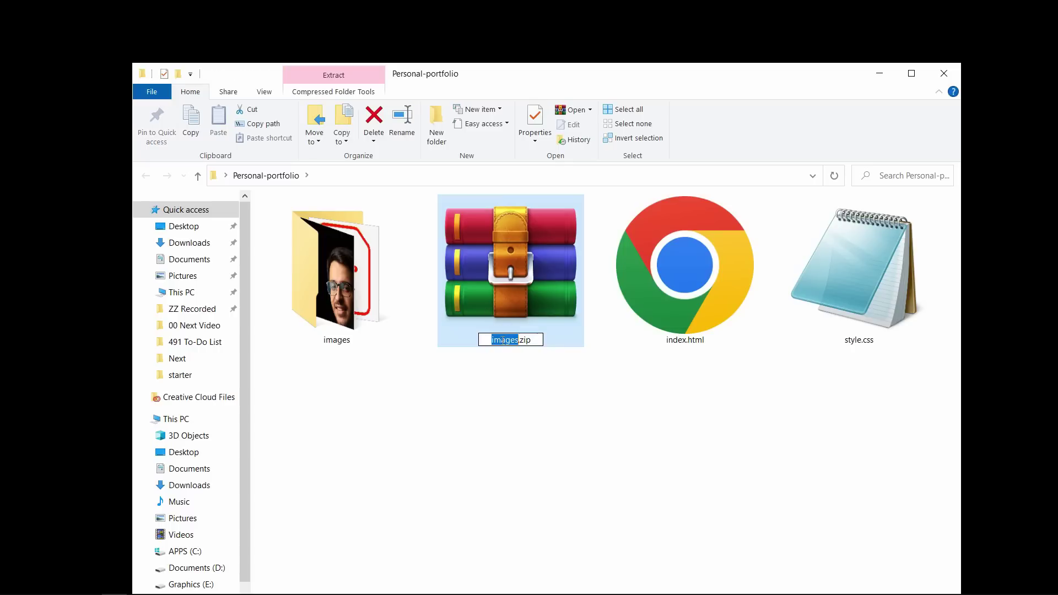
text(website)
key(Return)
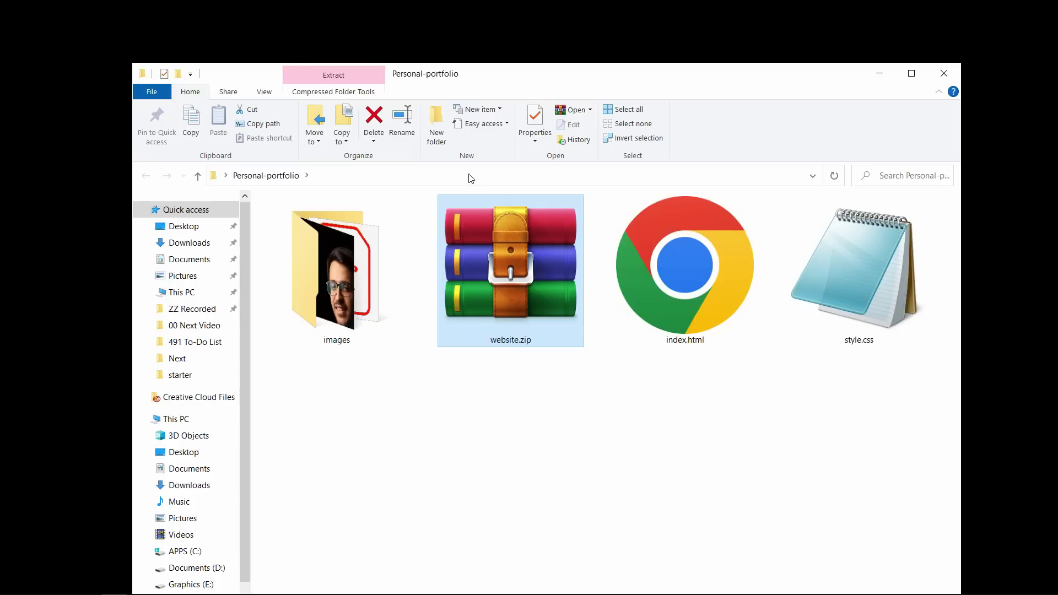
click(470, 175)
click(469, 411)
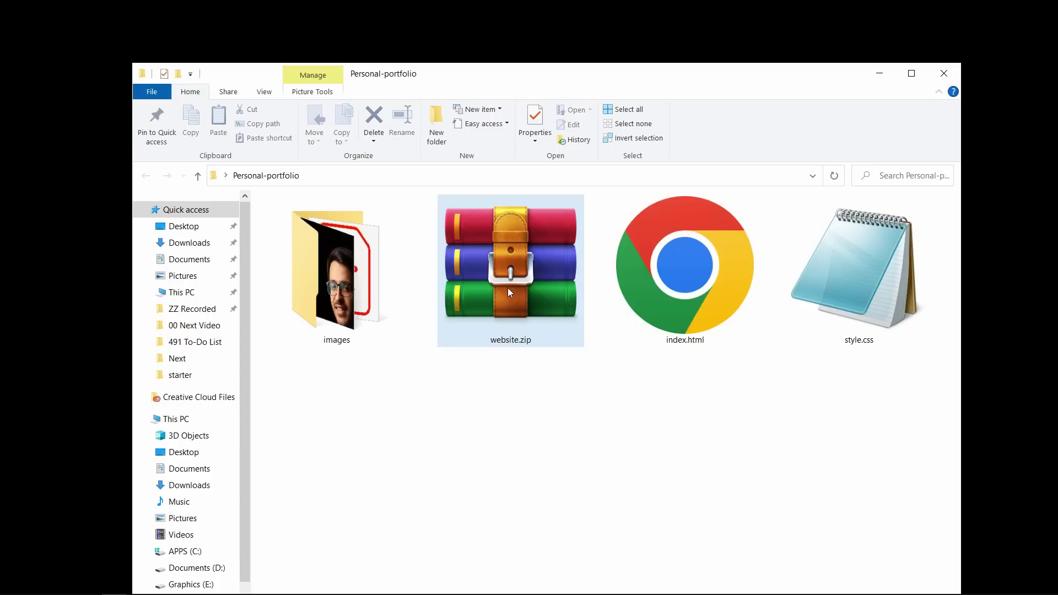
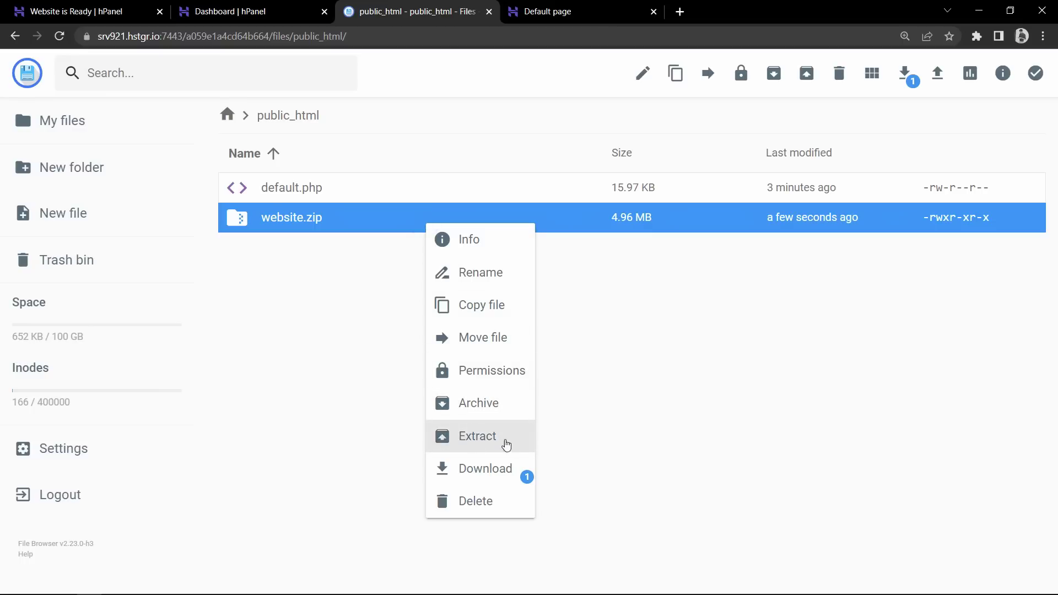
Extract website.zip into a new folder named website inside public_html
click(512, 447)
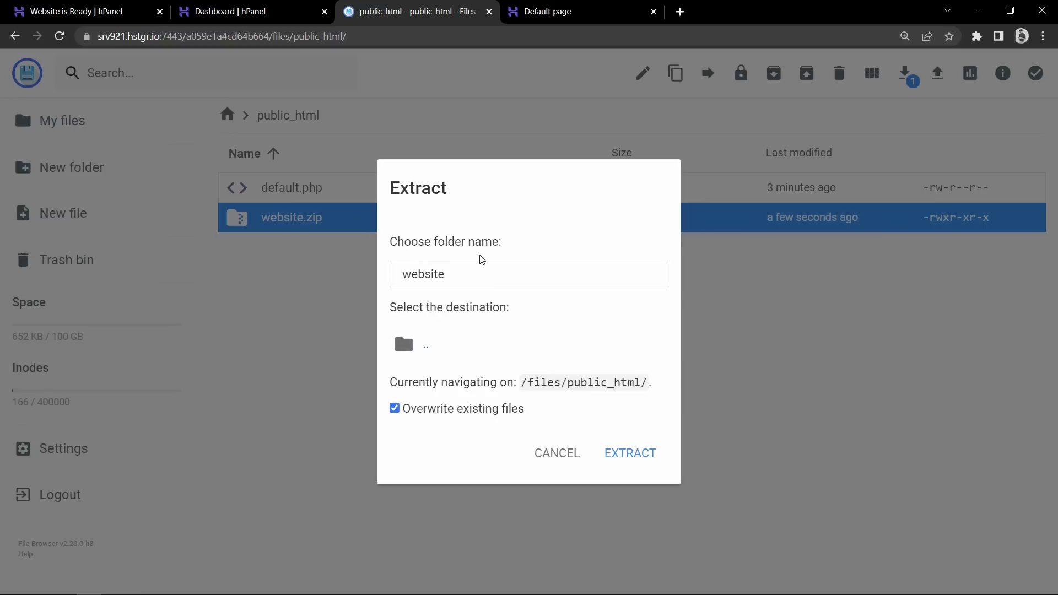
click(651, 454)
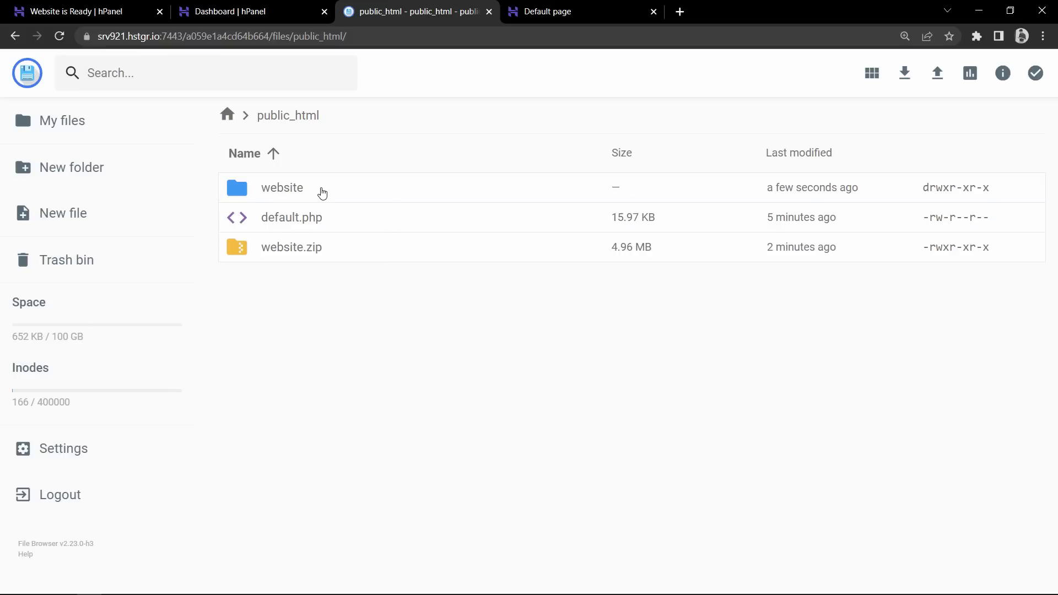
Inside the website folder, select the images folder, index.html and style.css
double_click(292, 189)
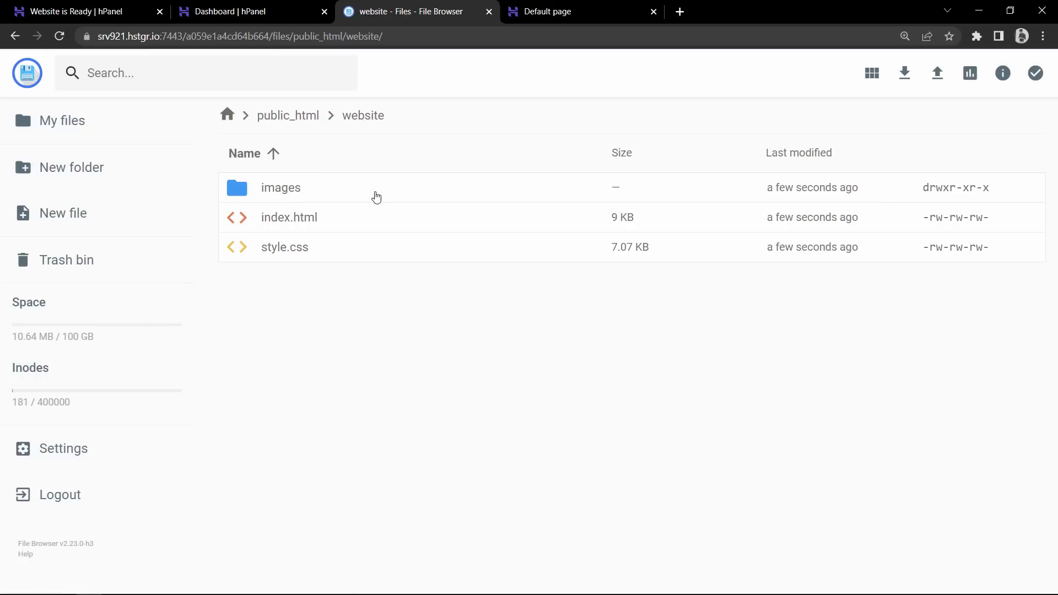
click(303, 192)
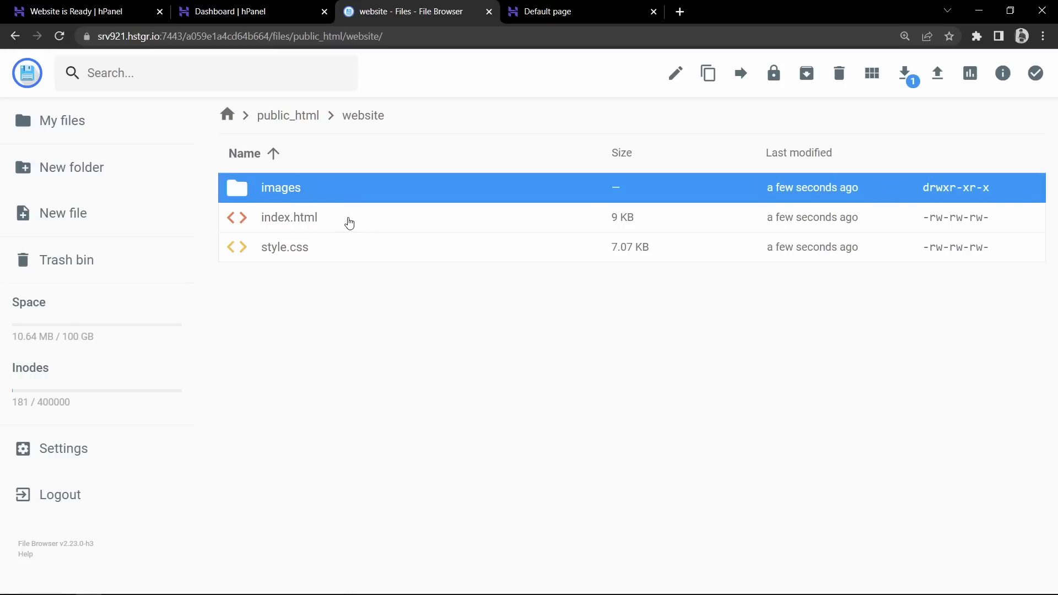
ctrl+click(376, 218)
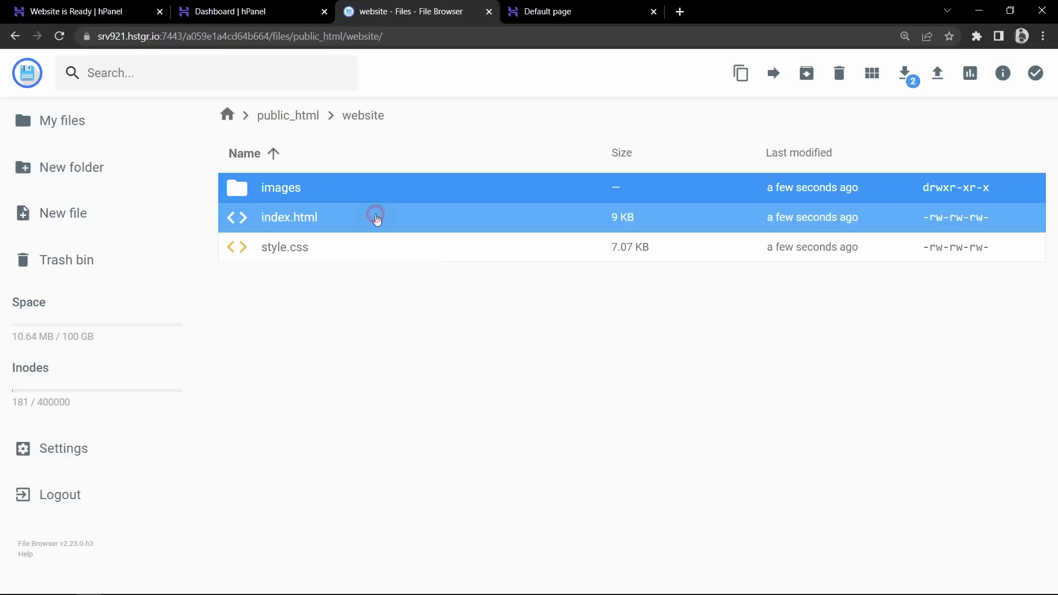
ctrl+click(368, 244)
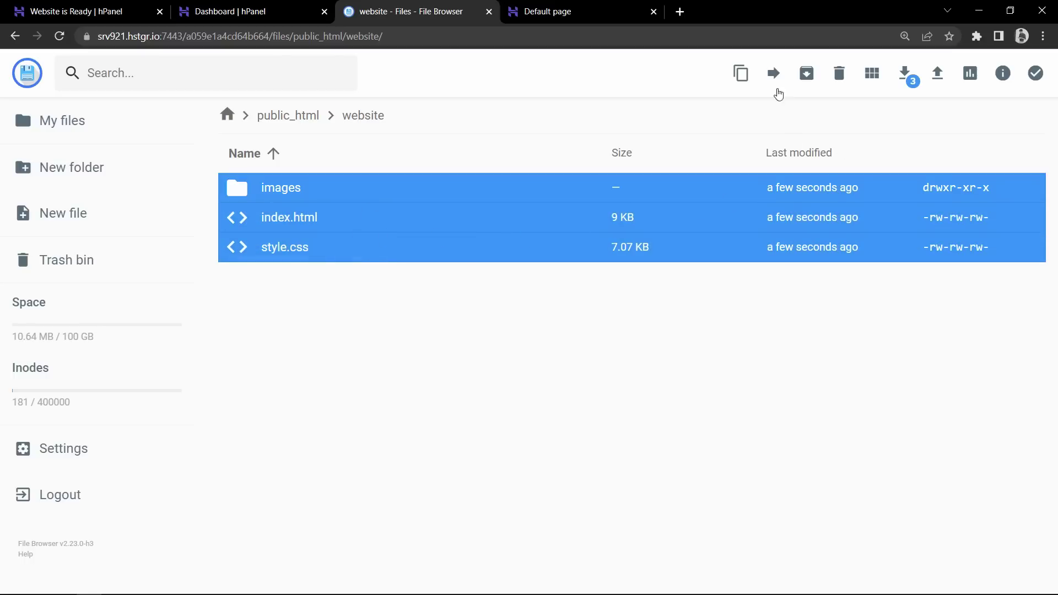
Move the three selected items up one level into public_html
right_click(541, 194)
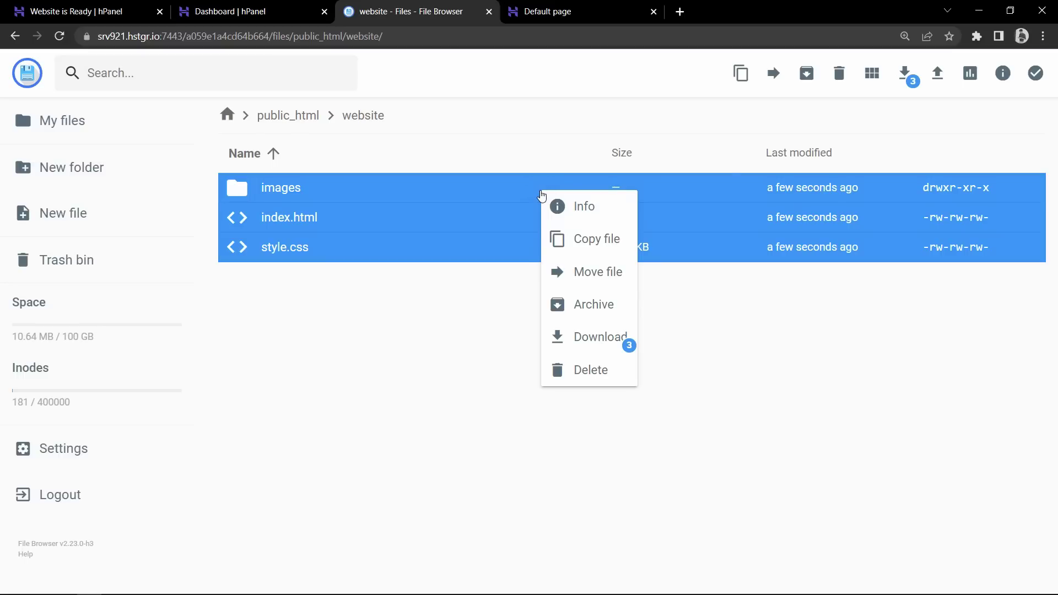
click(597, 279)
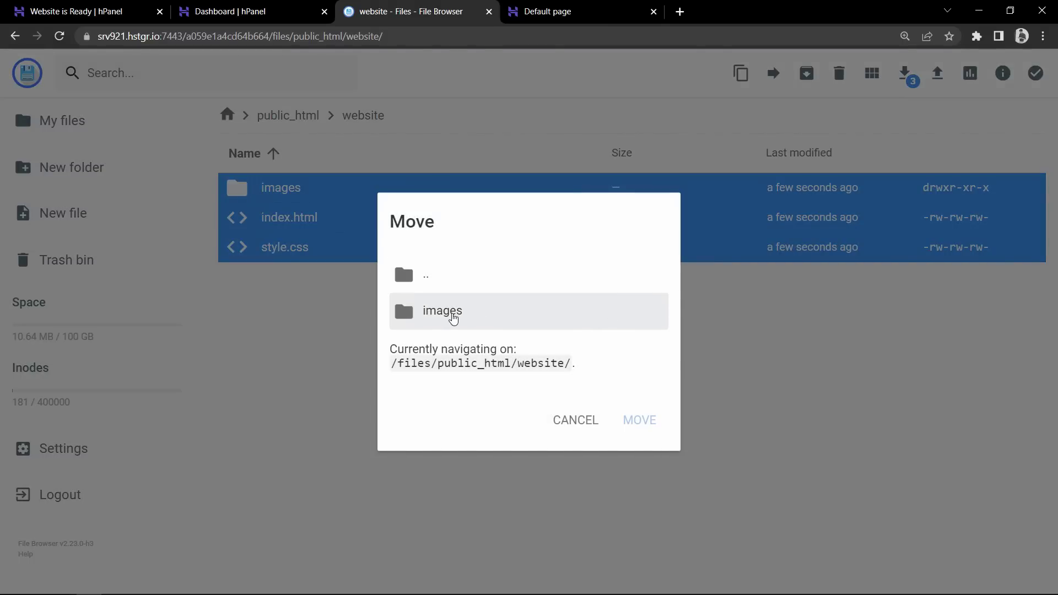
click(435, 280)
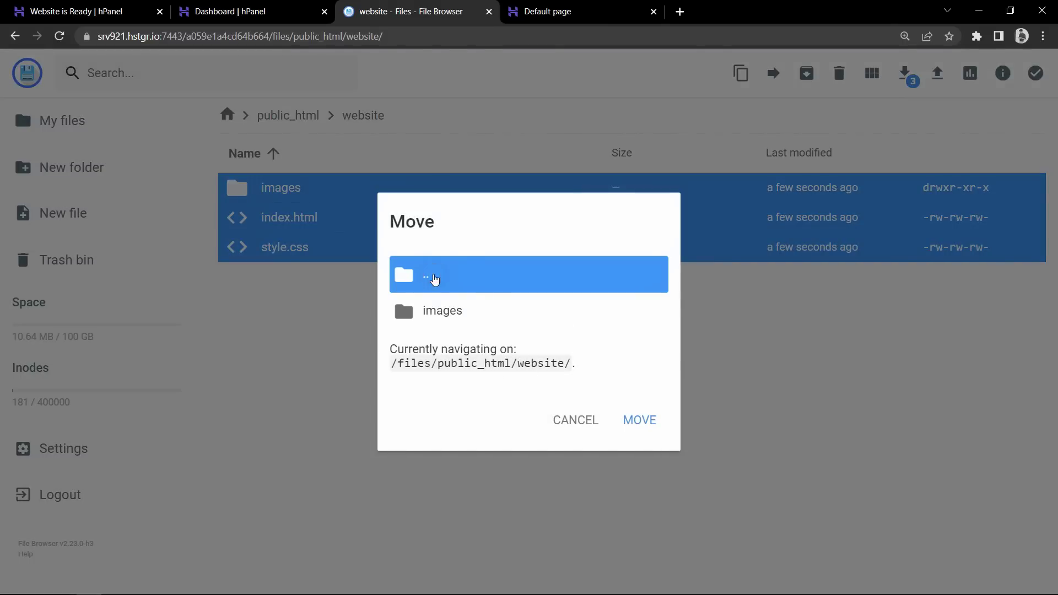
double_click(443, 283)
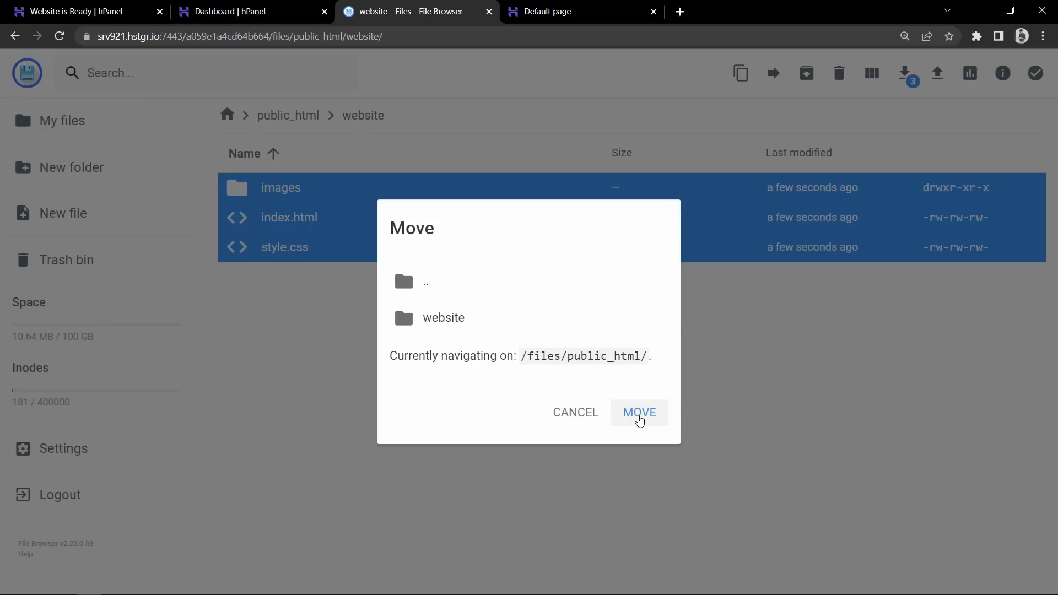
click(640, 414)
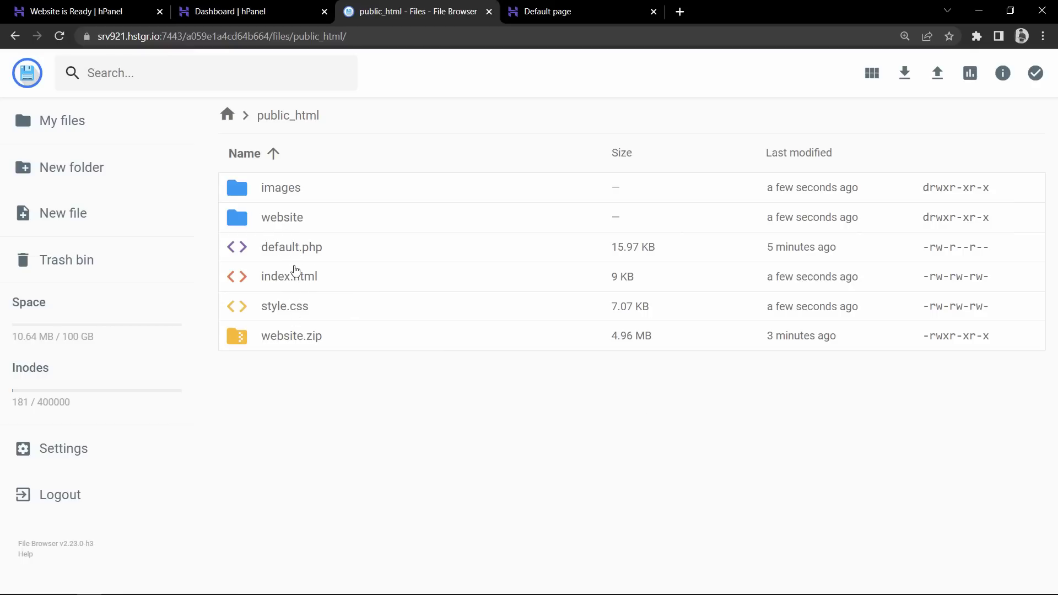
click(279, 218)
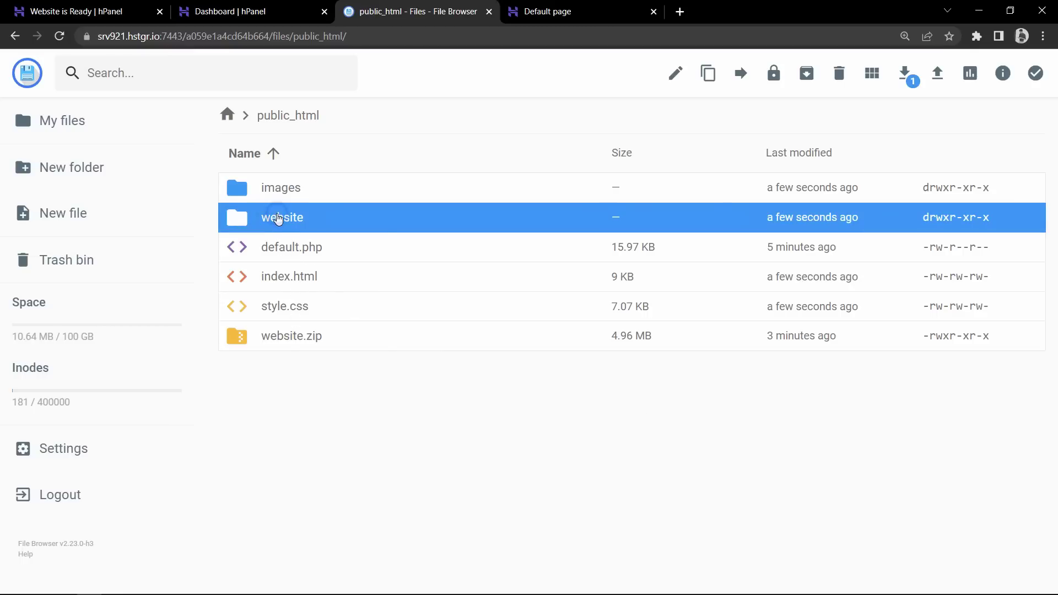
Delete the leftover website folder and the website.zip archive from public_html
right_click(279, 218)
click(325, 457)
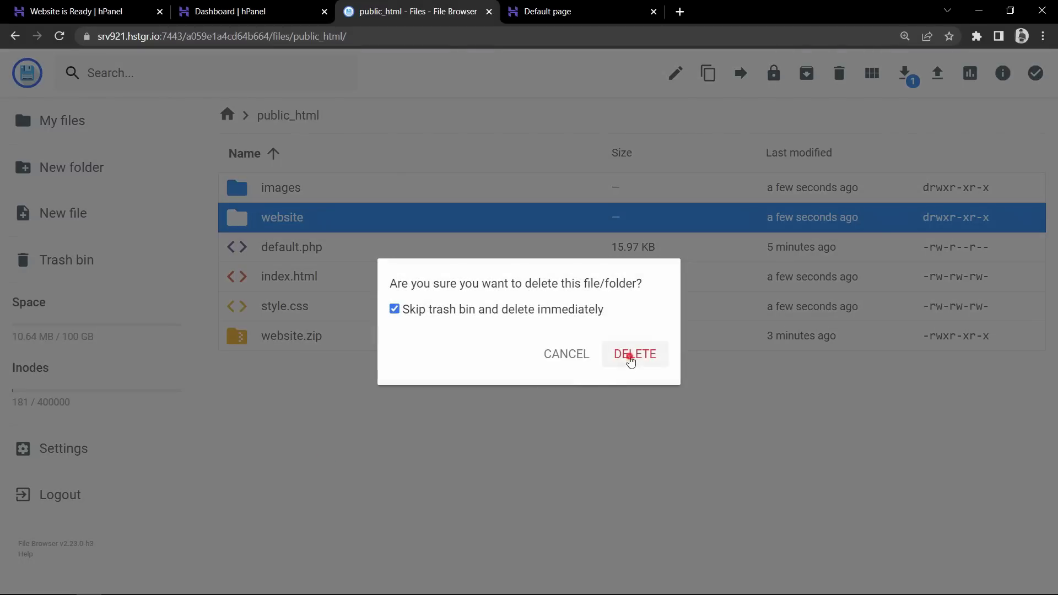
click(632, 359)
click(286, 311)
right_click(287, 310)
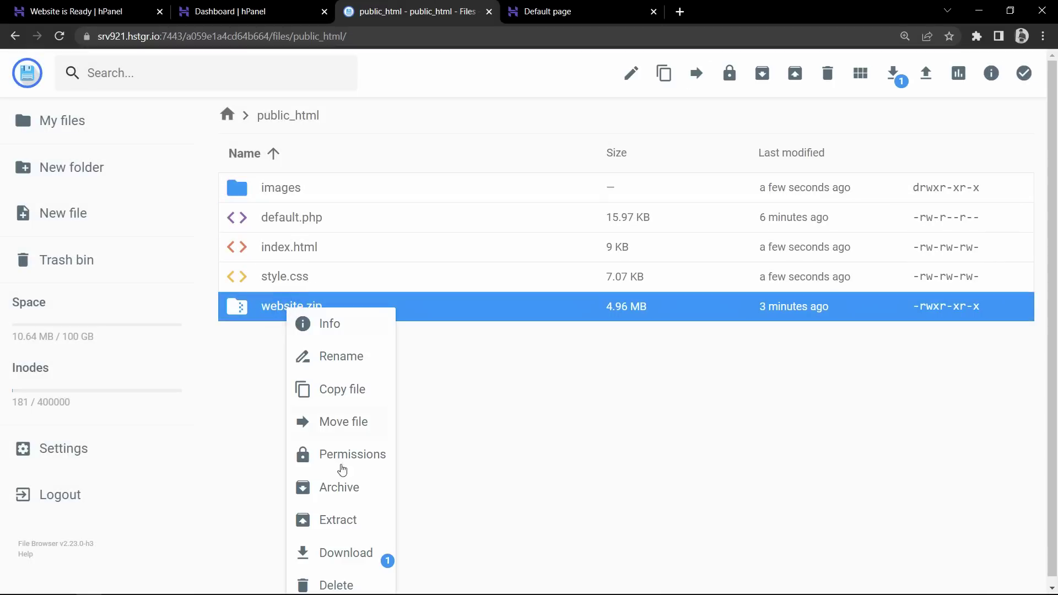
click(333, 587)
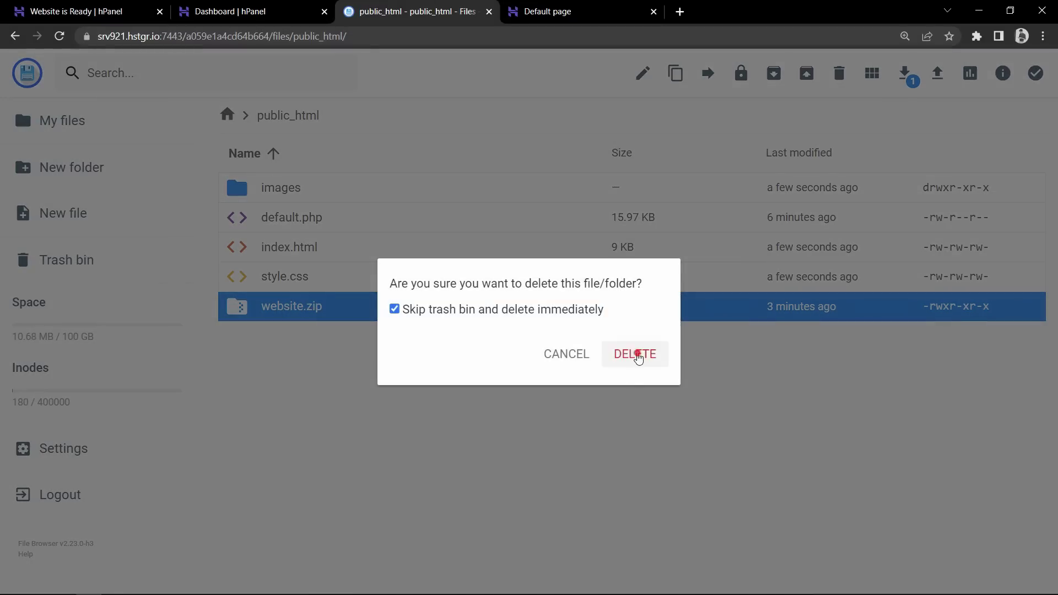
click(637, 355)
Delete default.php, leaving only images, index.html and style.css in public_html
click(287, 220)
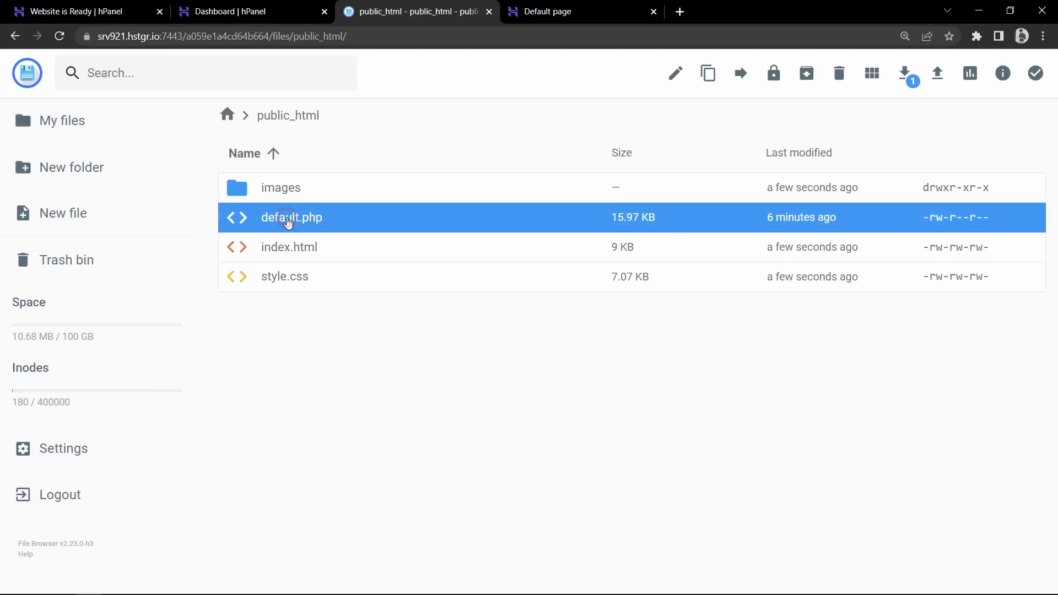
right_click(366, 212)
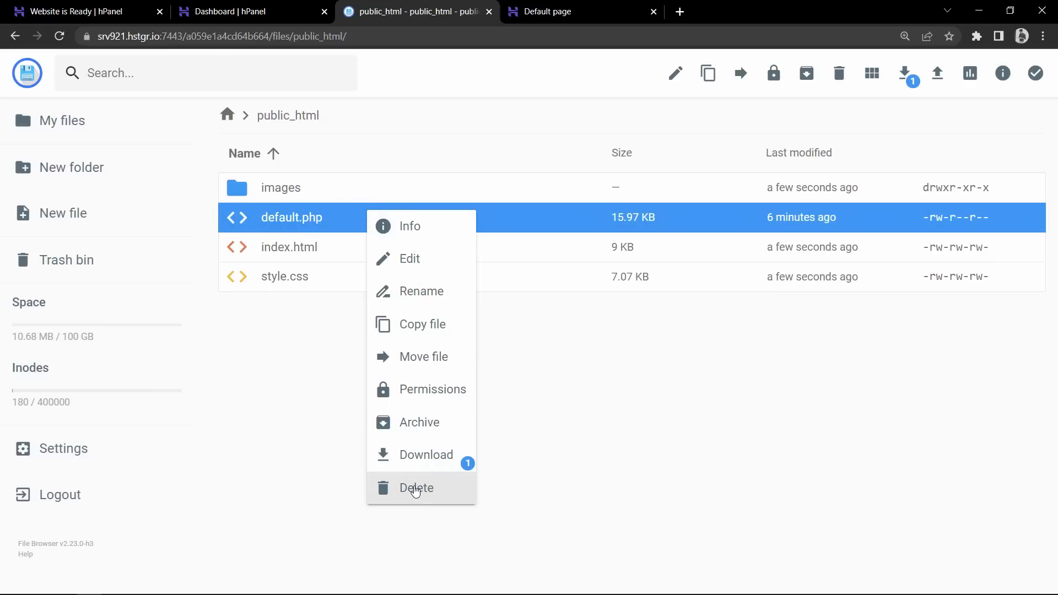
click(415, 487)
click(626, 358)
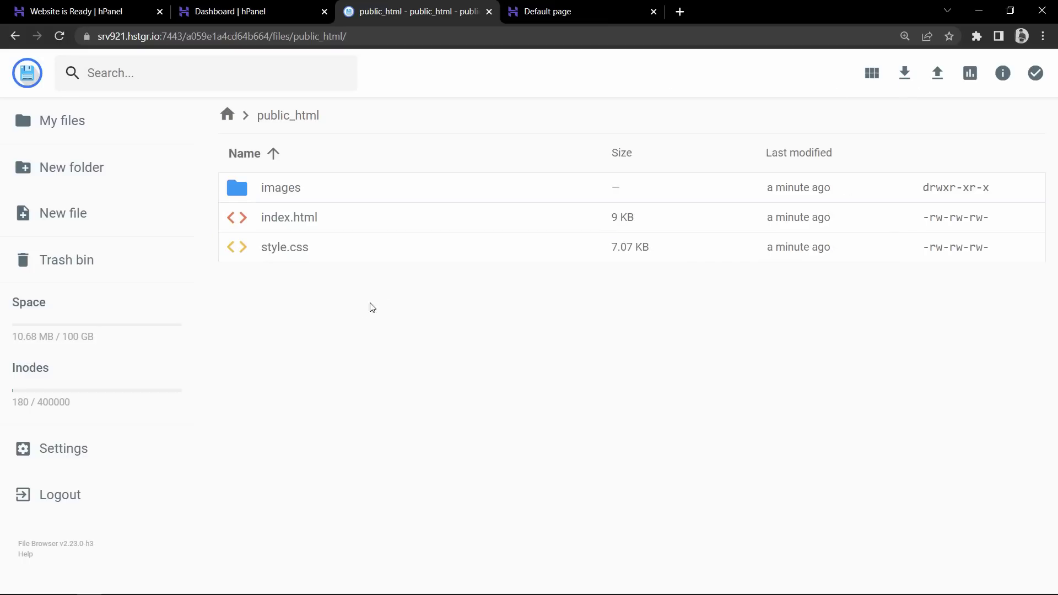
click(278, 226)
click(281, 249)
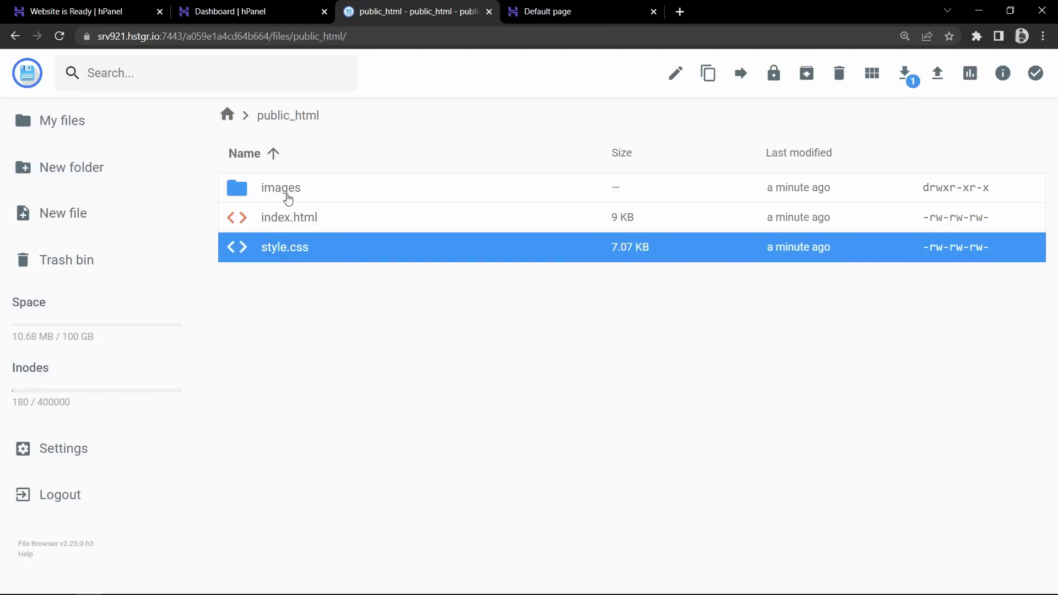
click(284, 187)
Delete the local website.zip from the Personal-portfolio folder, then minimize Explorer and return to public_html
key(alt+Tab)
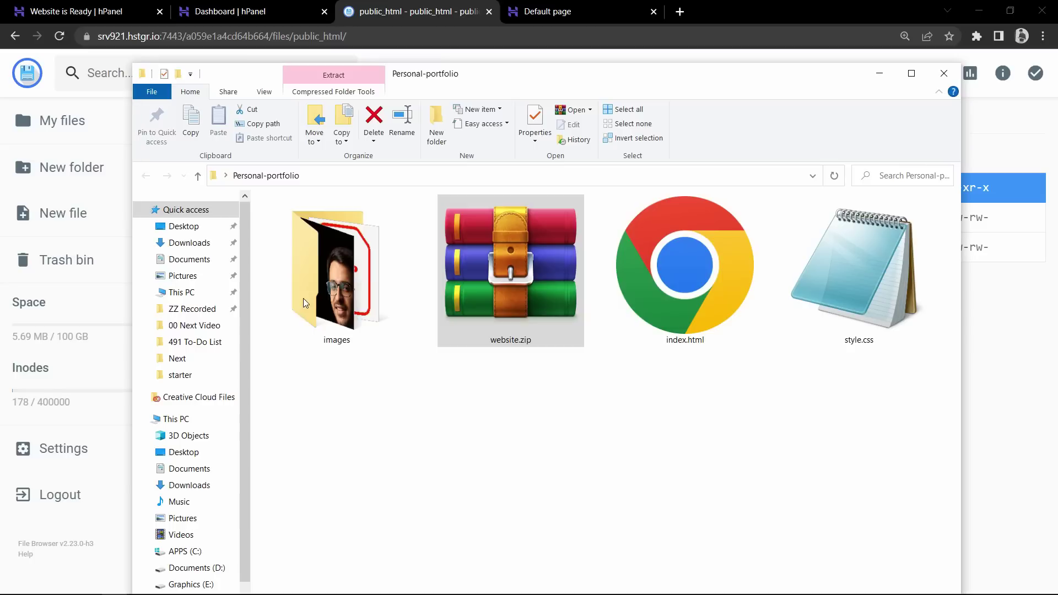
key(Delete)
click(354, 278)
click(479, 325)
click(678, 324)
drag(736, 392, 328, 311)
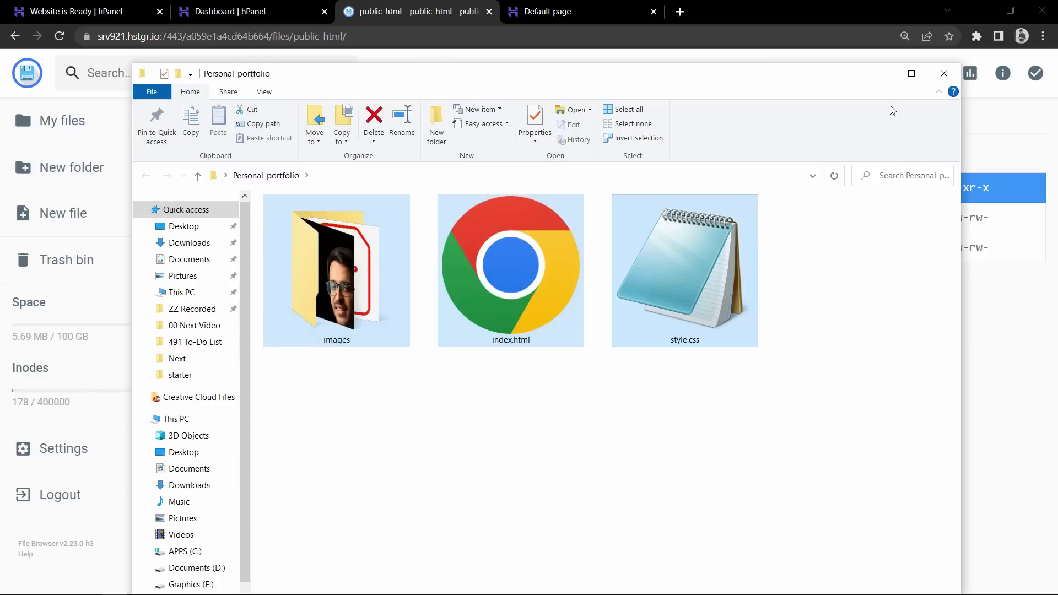
click(880, 73)
click(412, 350)
click(278, 218)
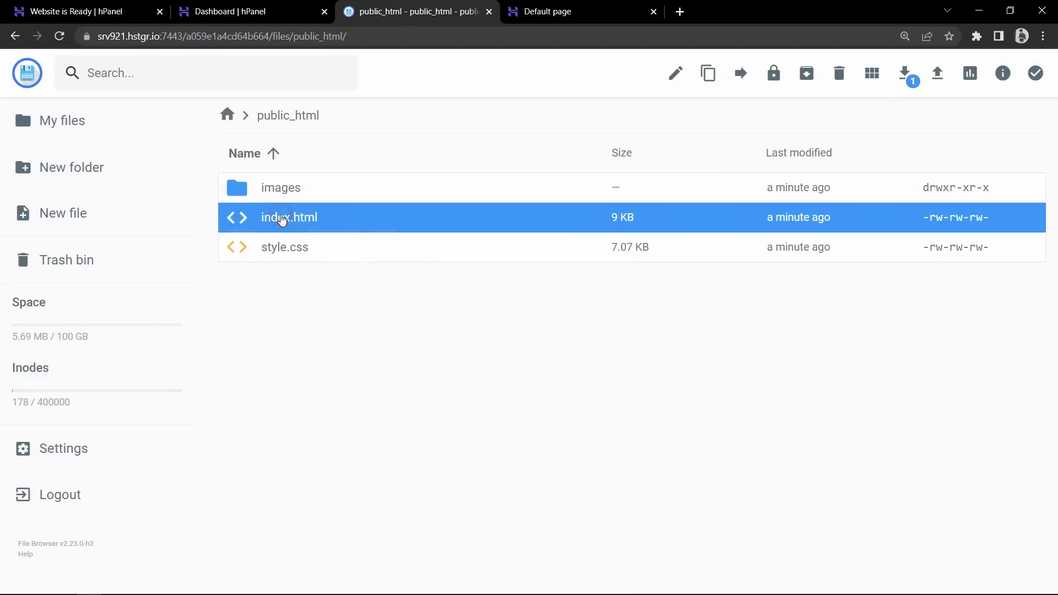
Reload the domain in the Default page tab so the portfolio site appears
click(287, 248)
click(279, 198)
click(332, 341)
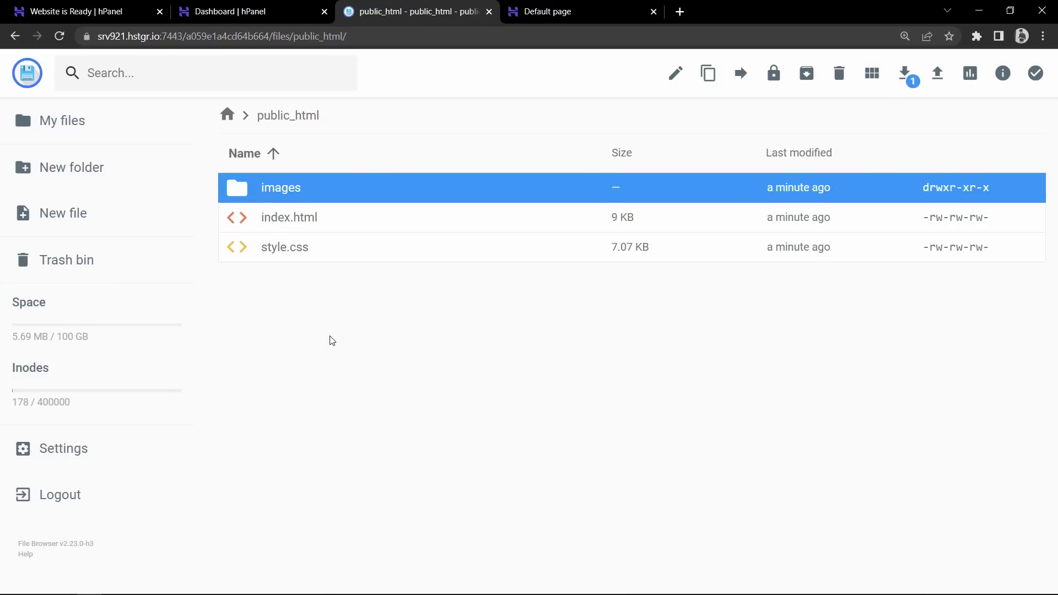
click(557, 5)
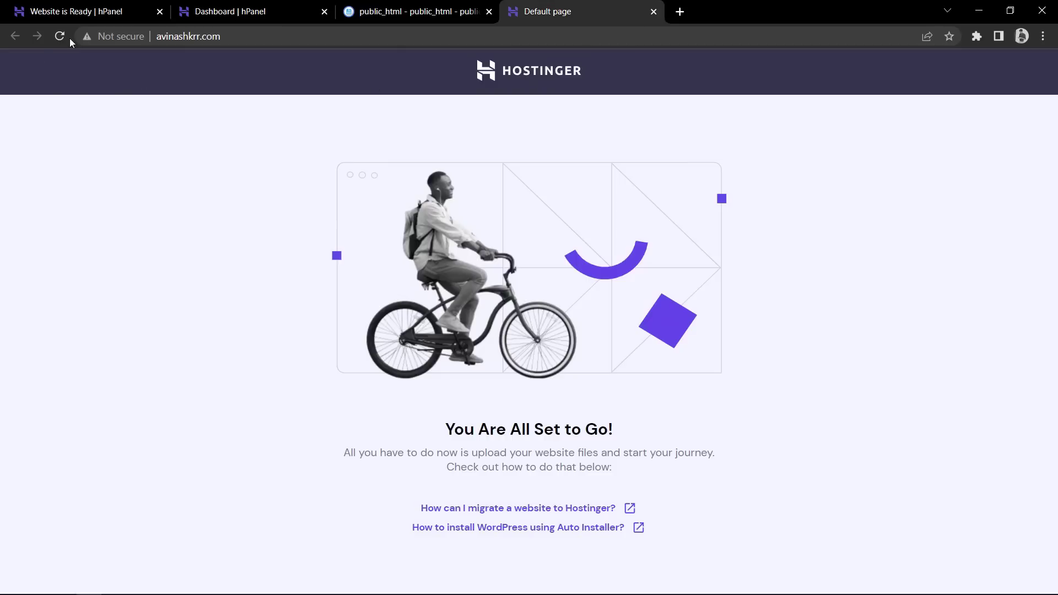
click(251, 39)
click(298, 36)
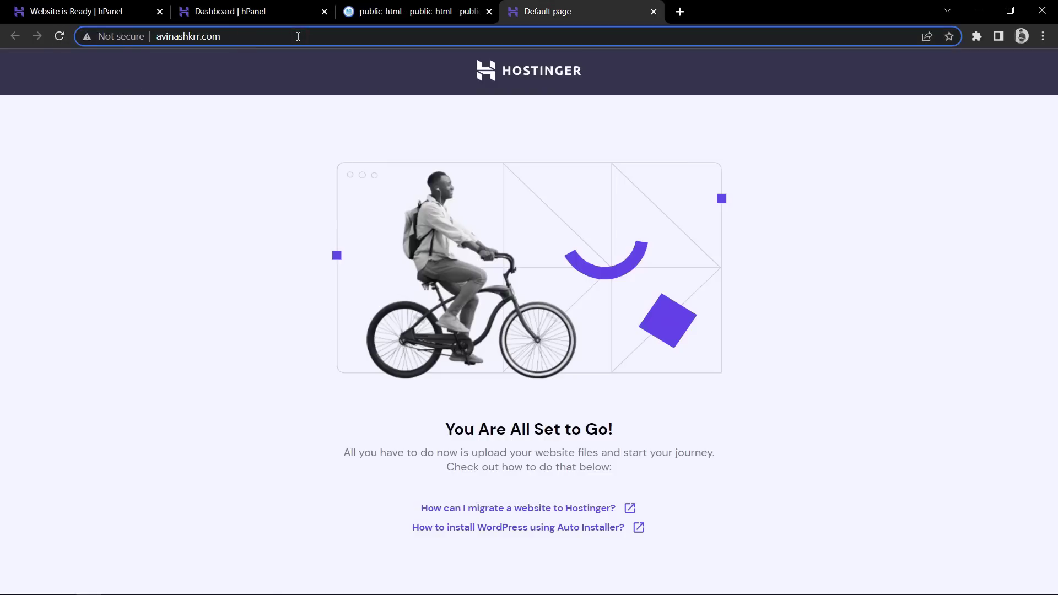
key(Return)
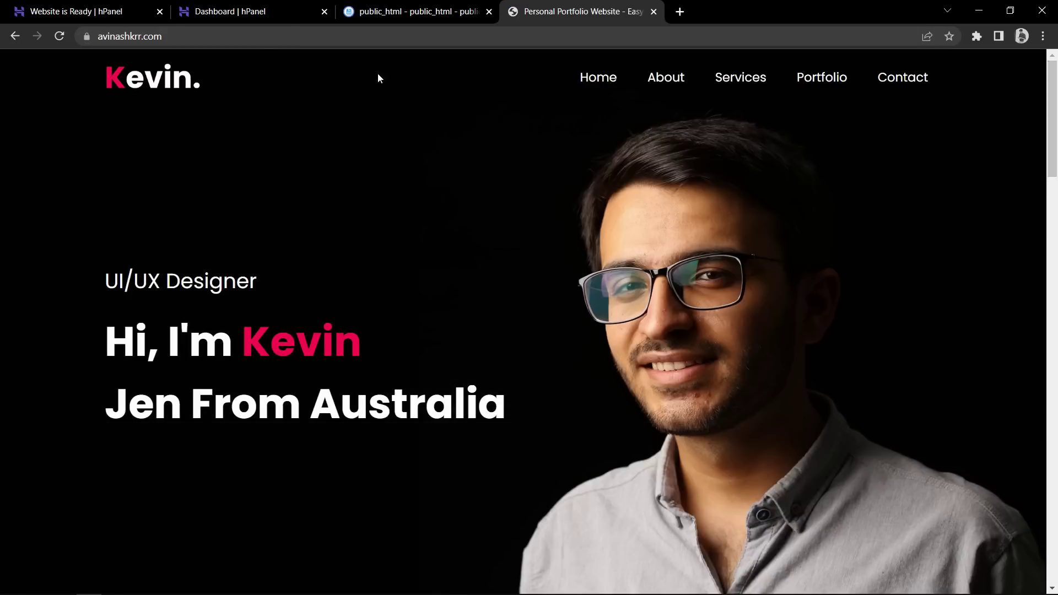
click(244, 37)
click(225, 33)
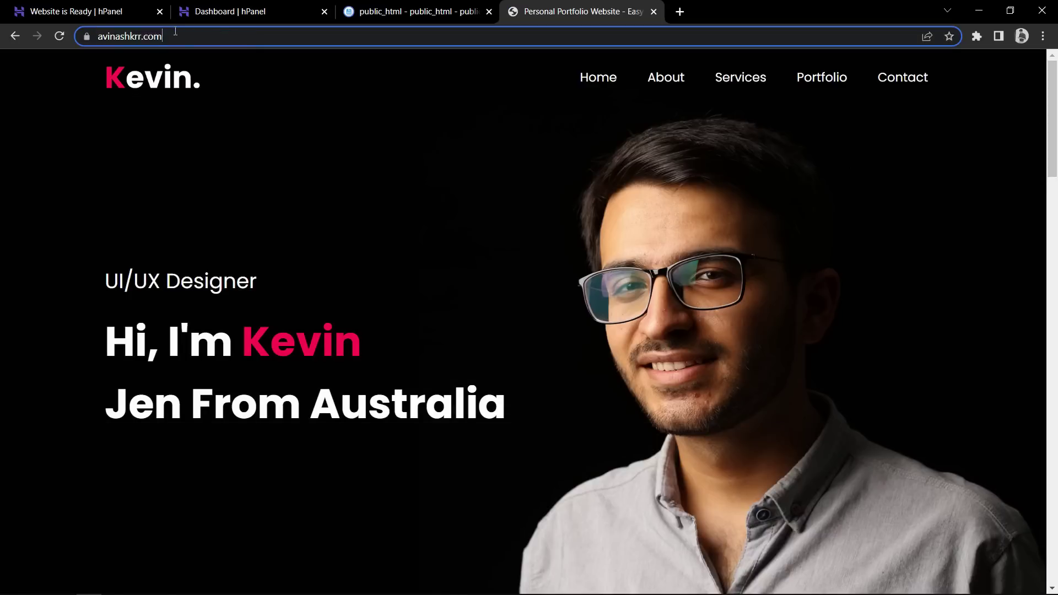
drag(224, 32, 87, 35)
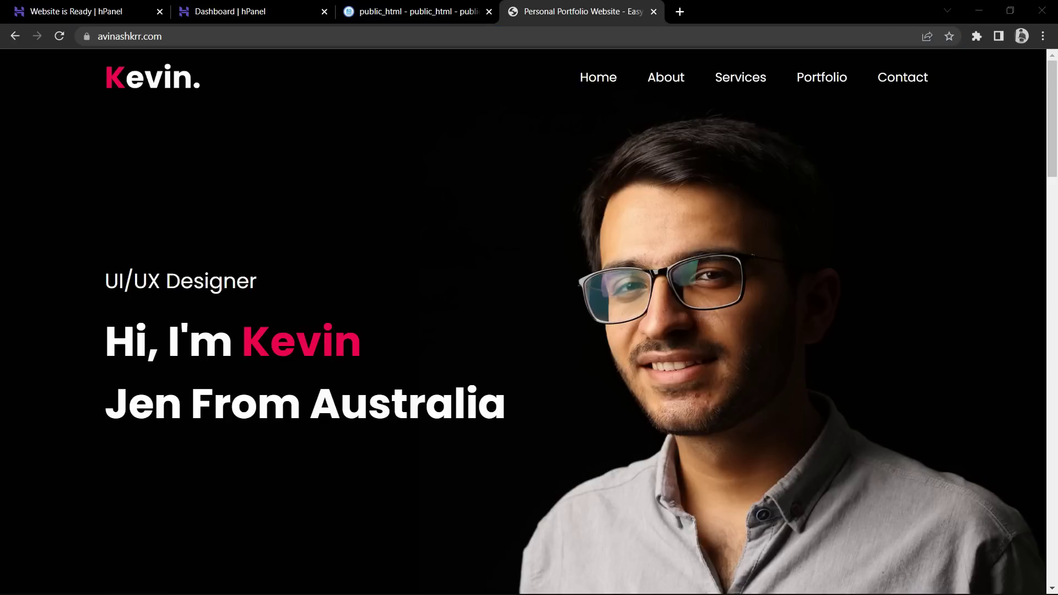
drag(193, 36, 103, 36)
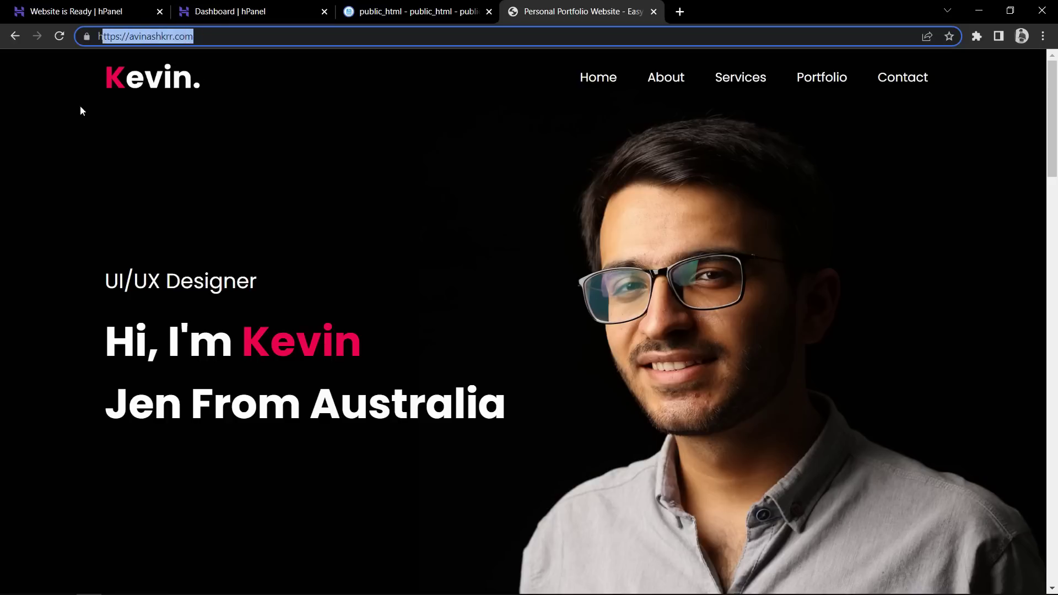
Close the extra hPanel tabs, verify 'Connection is secure', and scroll through the portfolio page
click(48, 163)
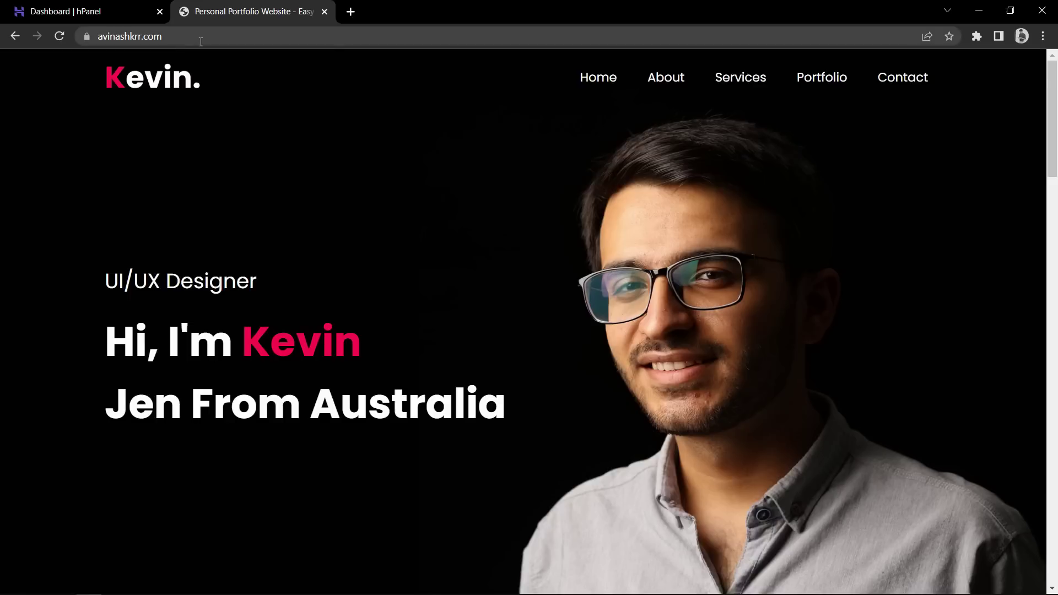
drag(235, 38, 119, 37)
drag(1052, 110, 1057, 522)
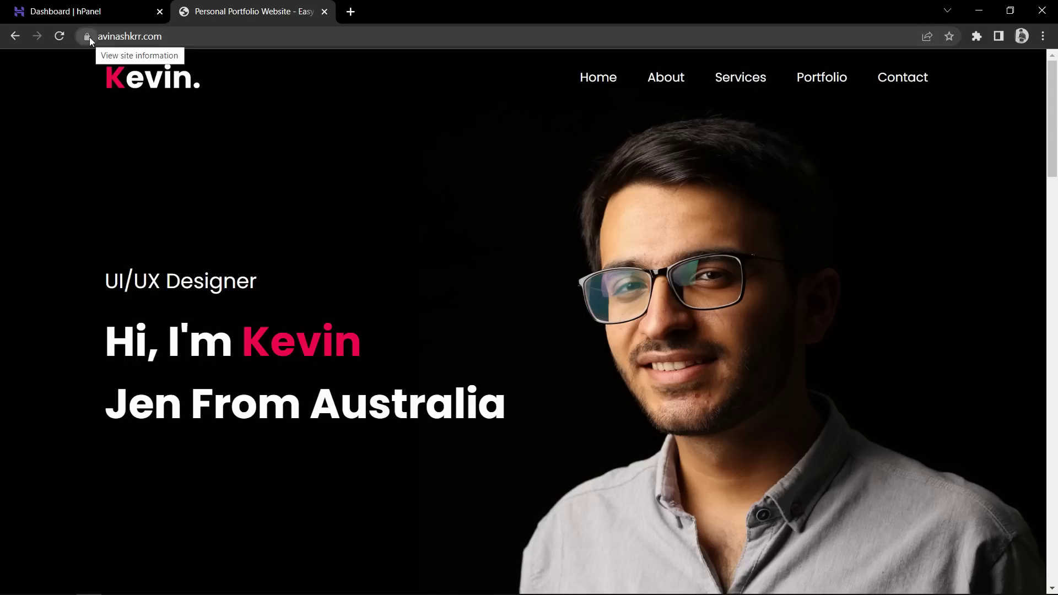
click(87, 37)
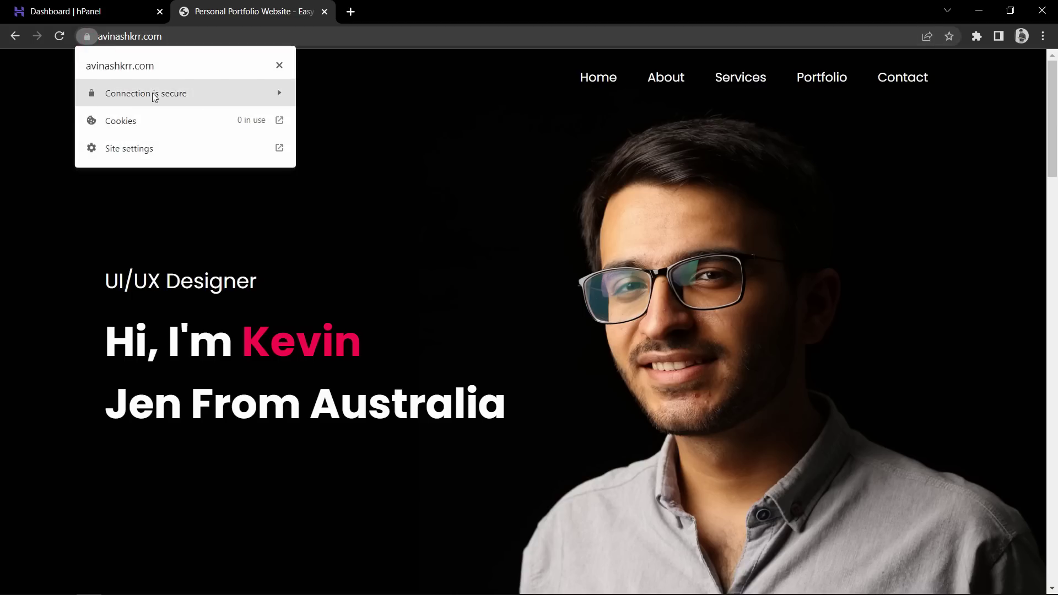
click(444, 97)
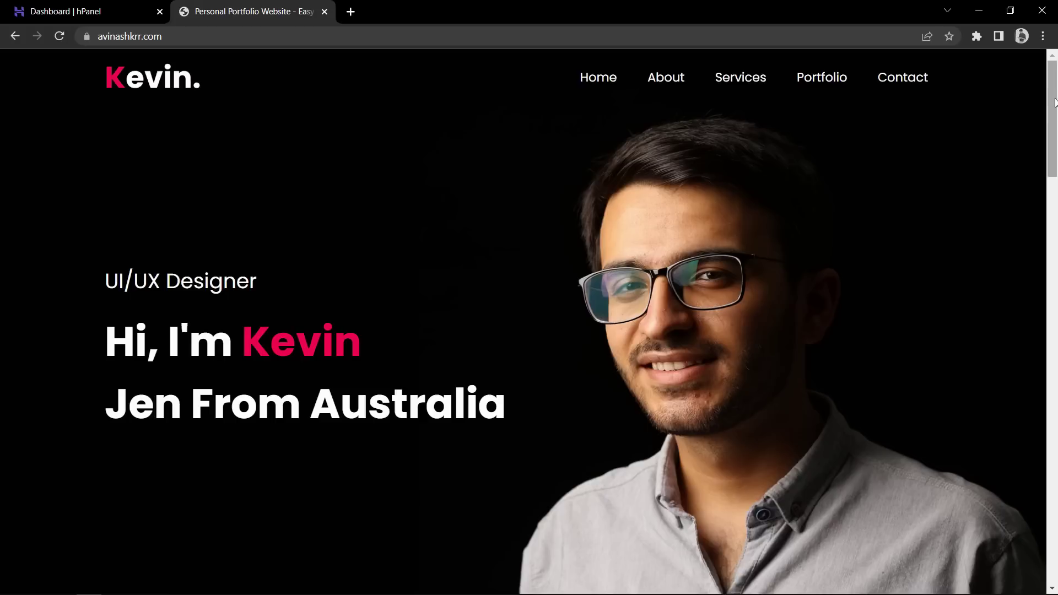
scroll(1057, 227, down, 10)
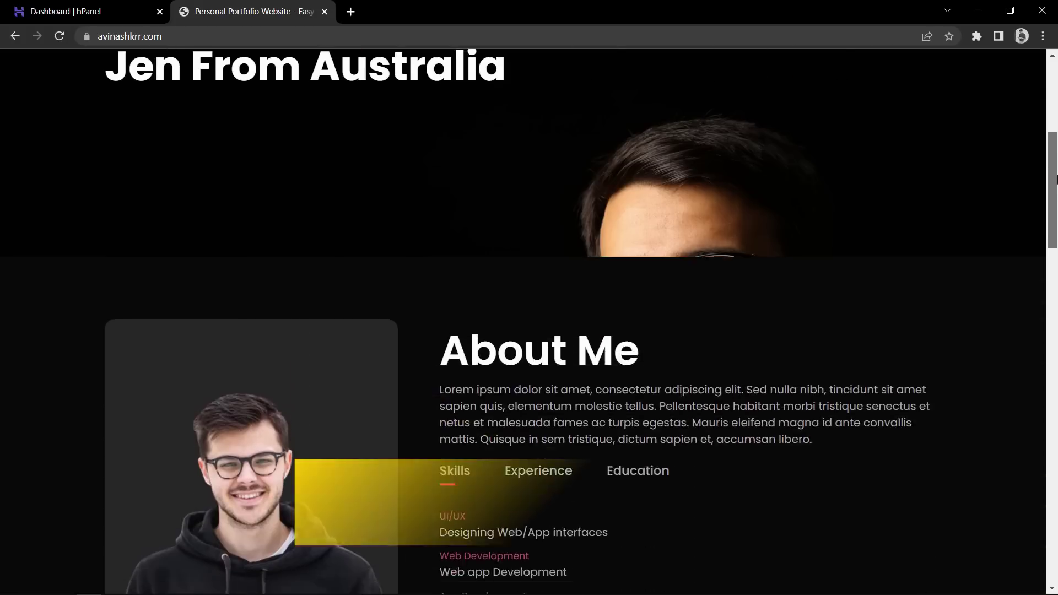